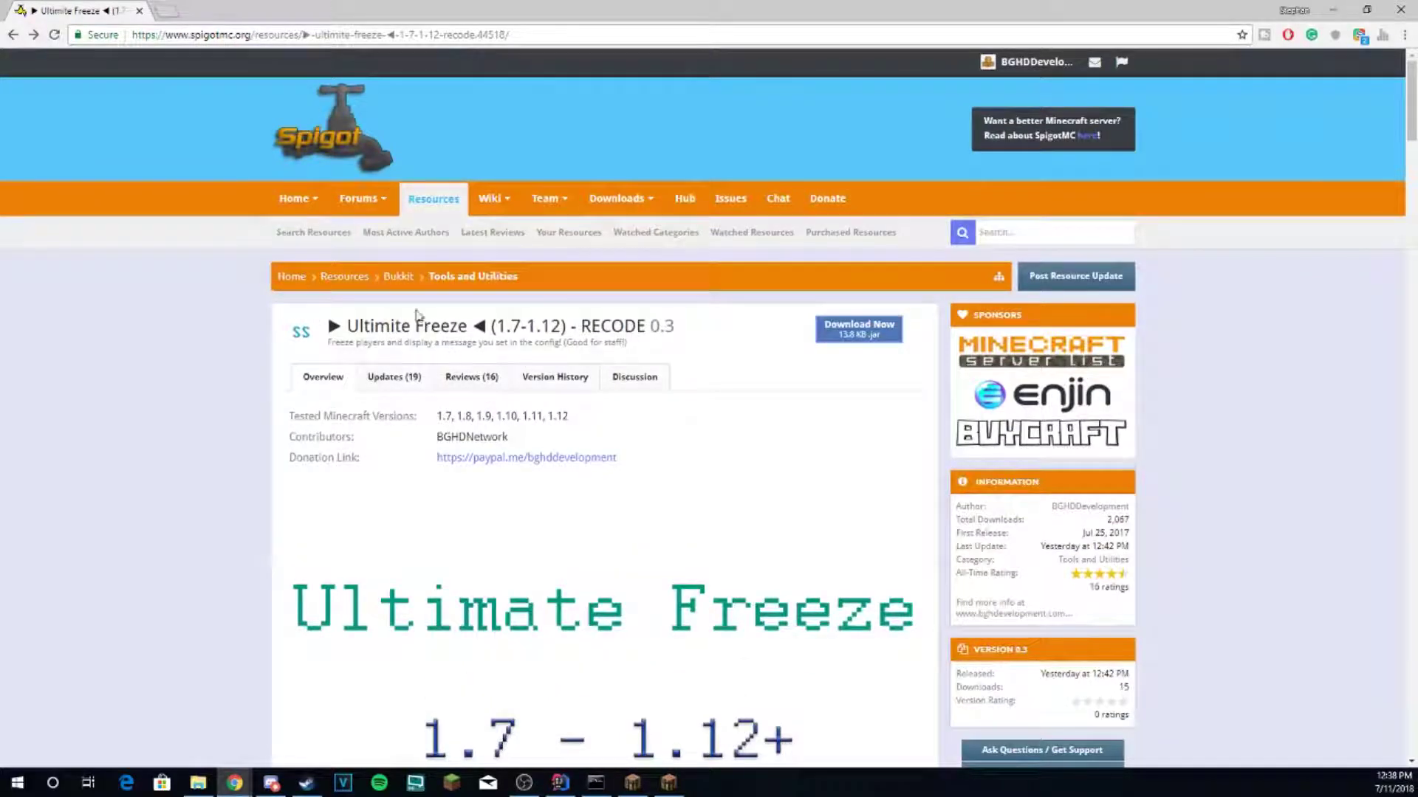
# Scroll the SpigotMC Ultimate Freeze page past its features and config files down to the reviews and footer.
pyautogui.scroll(-6, 744, 279)
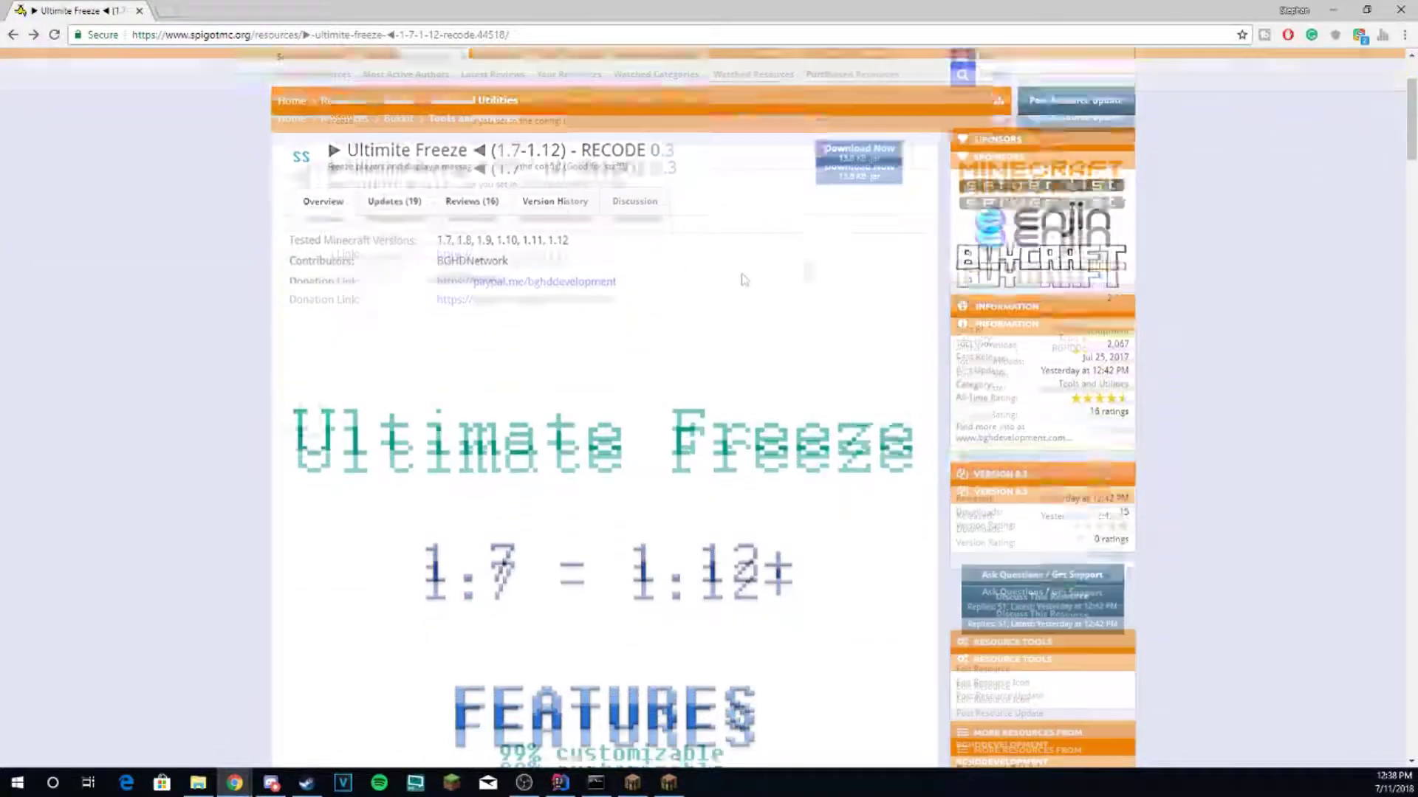
pyautogui.scroll(-5, 970, 251)
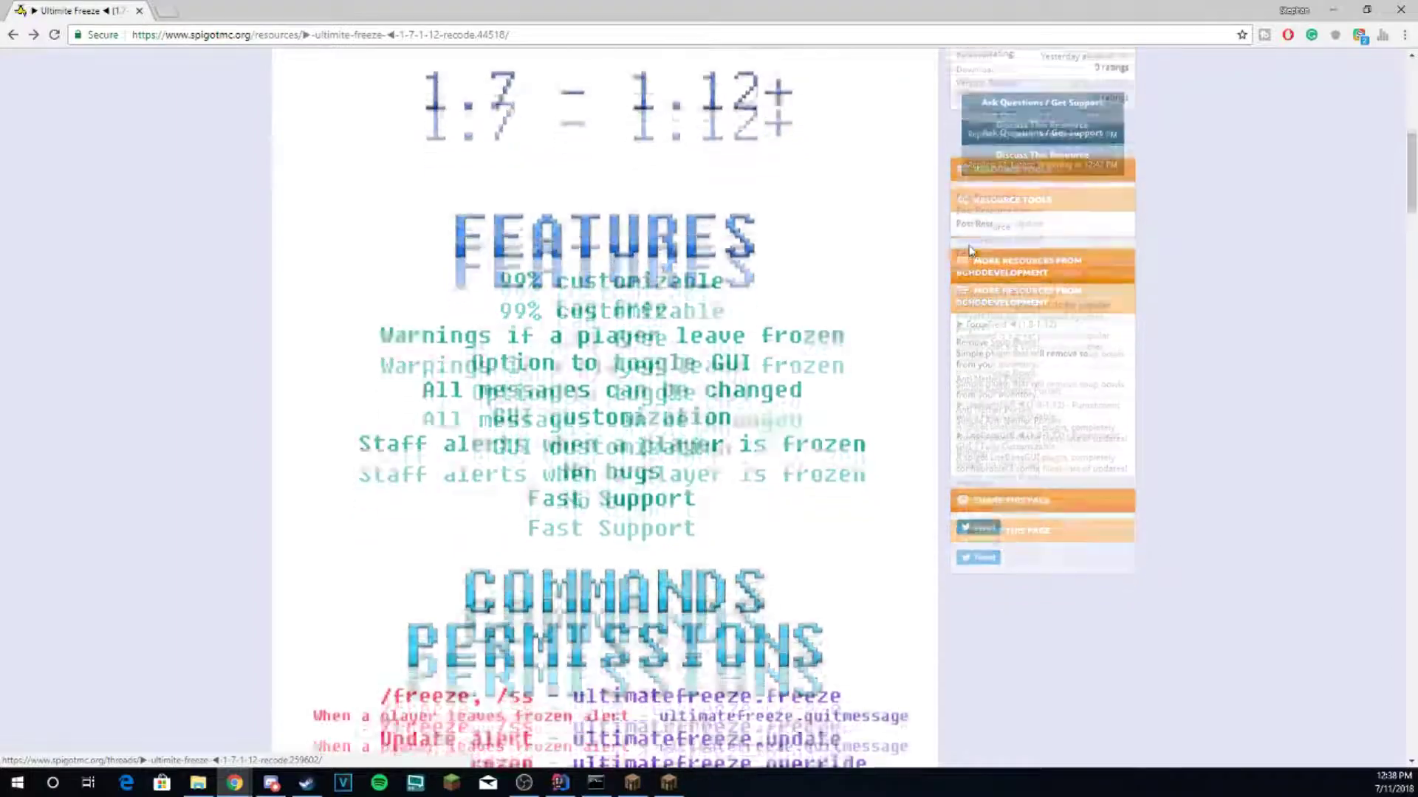
pyautogui.scroll(-2, 970, 251)
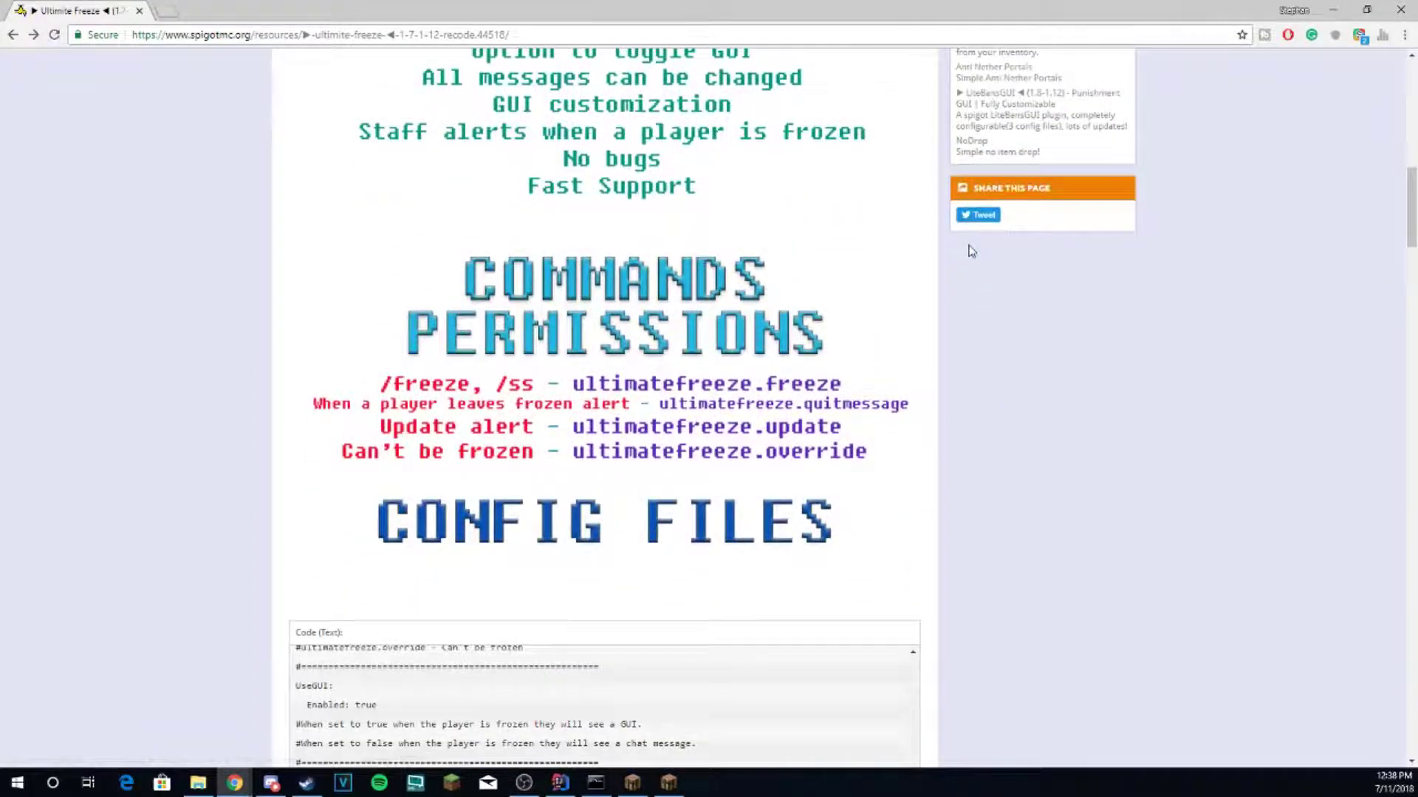
pyautogui.scroll(-4, 969, 250)
pyautogui.scroll(-6, 972, 251)
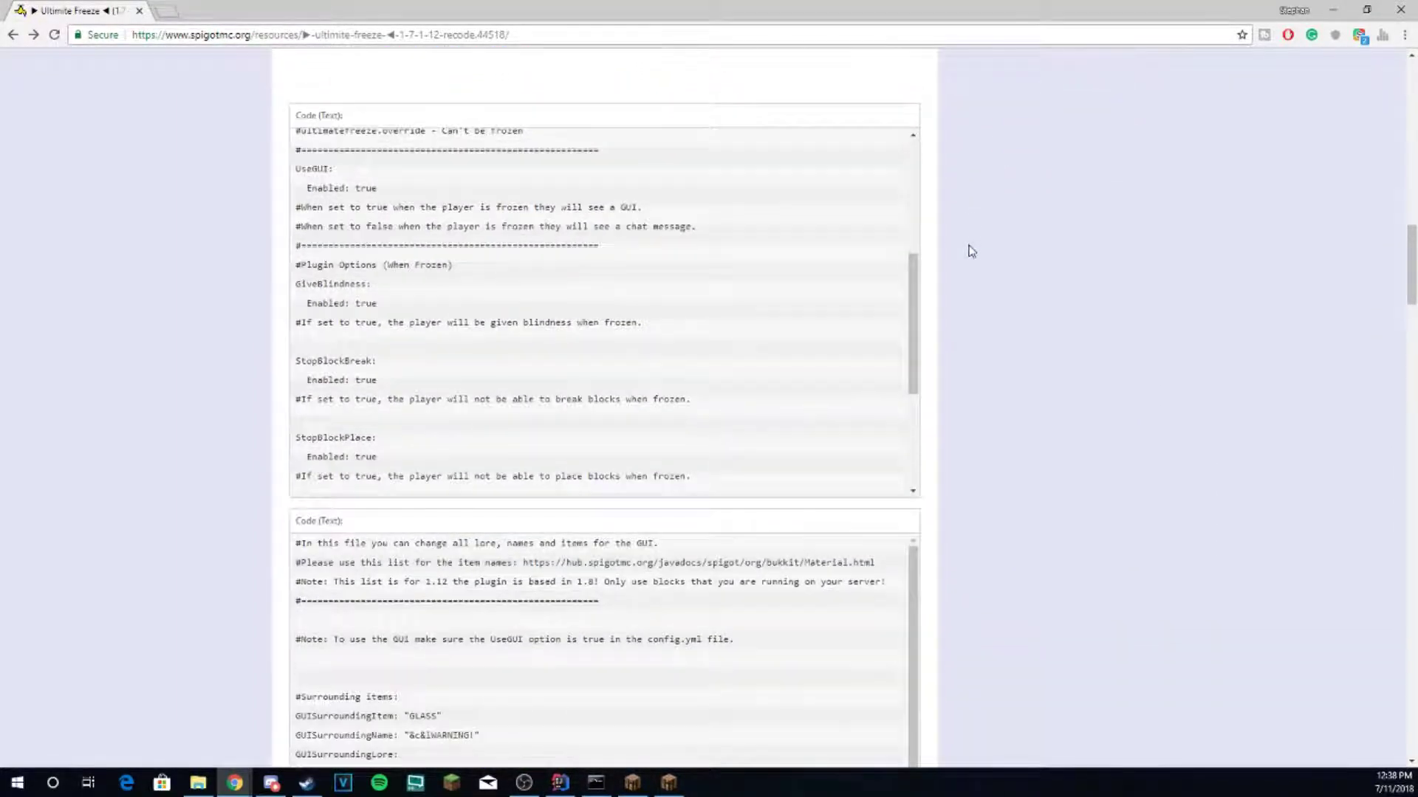
pyautogui.scroll(-5, 971, 251)
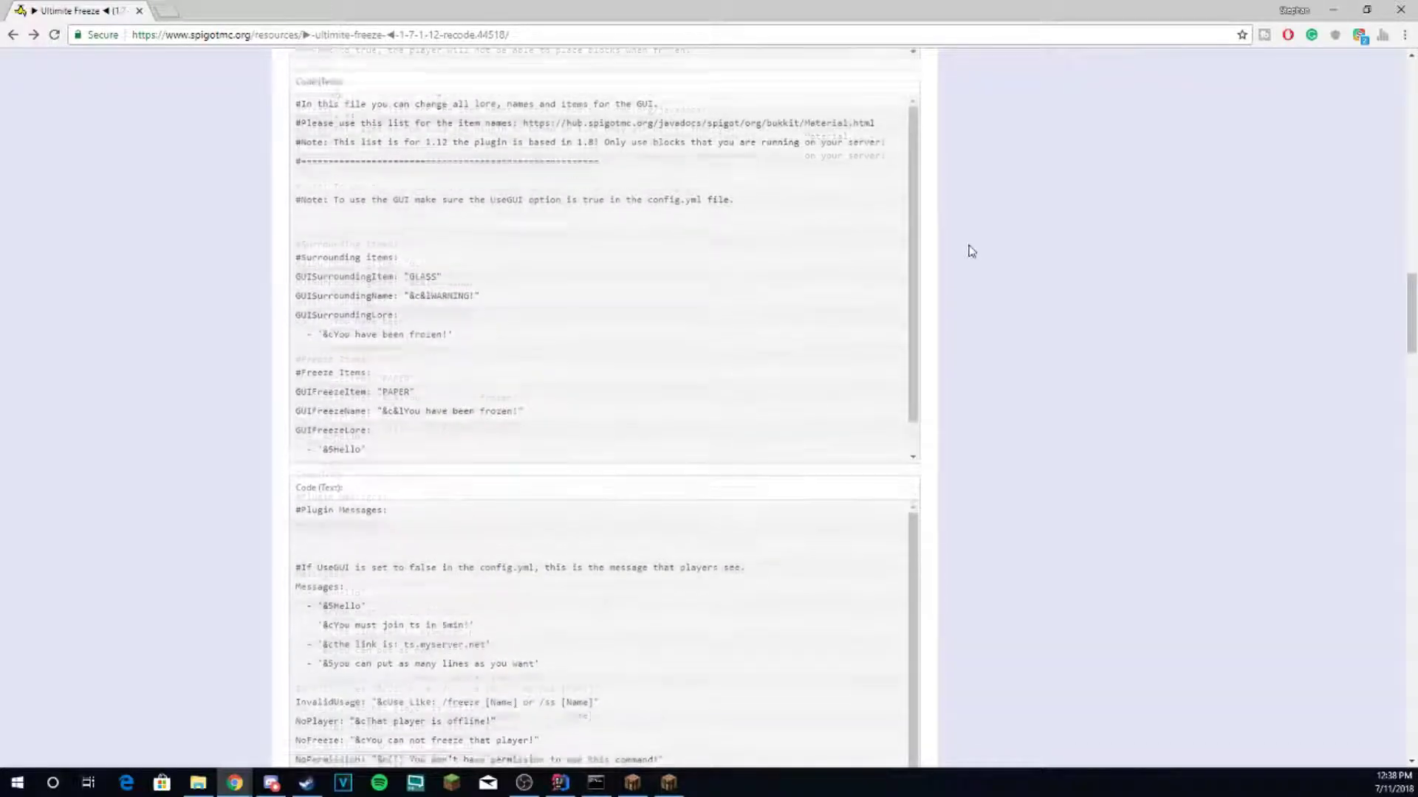
pyautogui.scroll(-5, 971, 251)
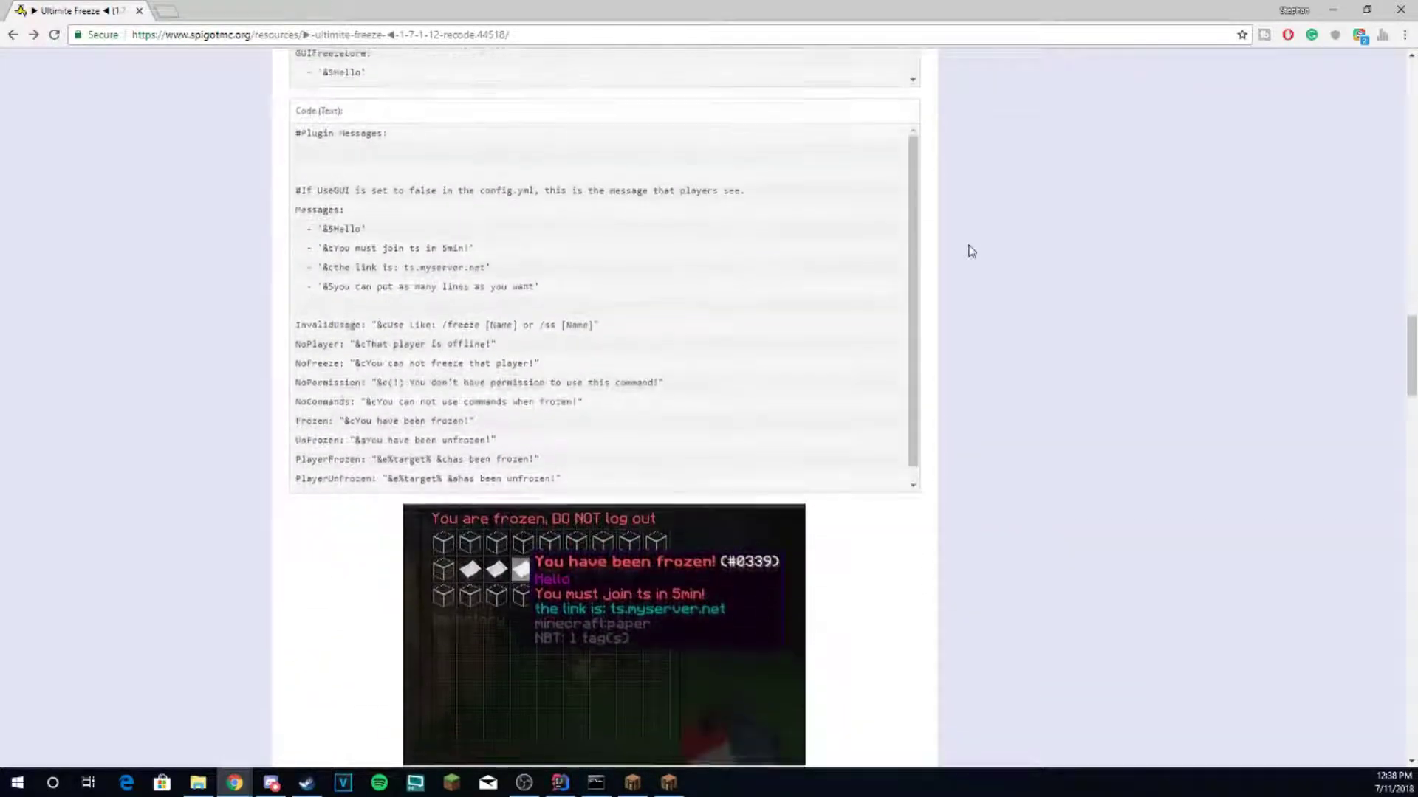
pyautogui.scroll(-5, 971, 251)
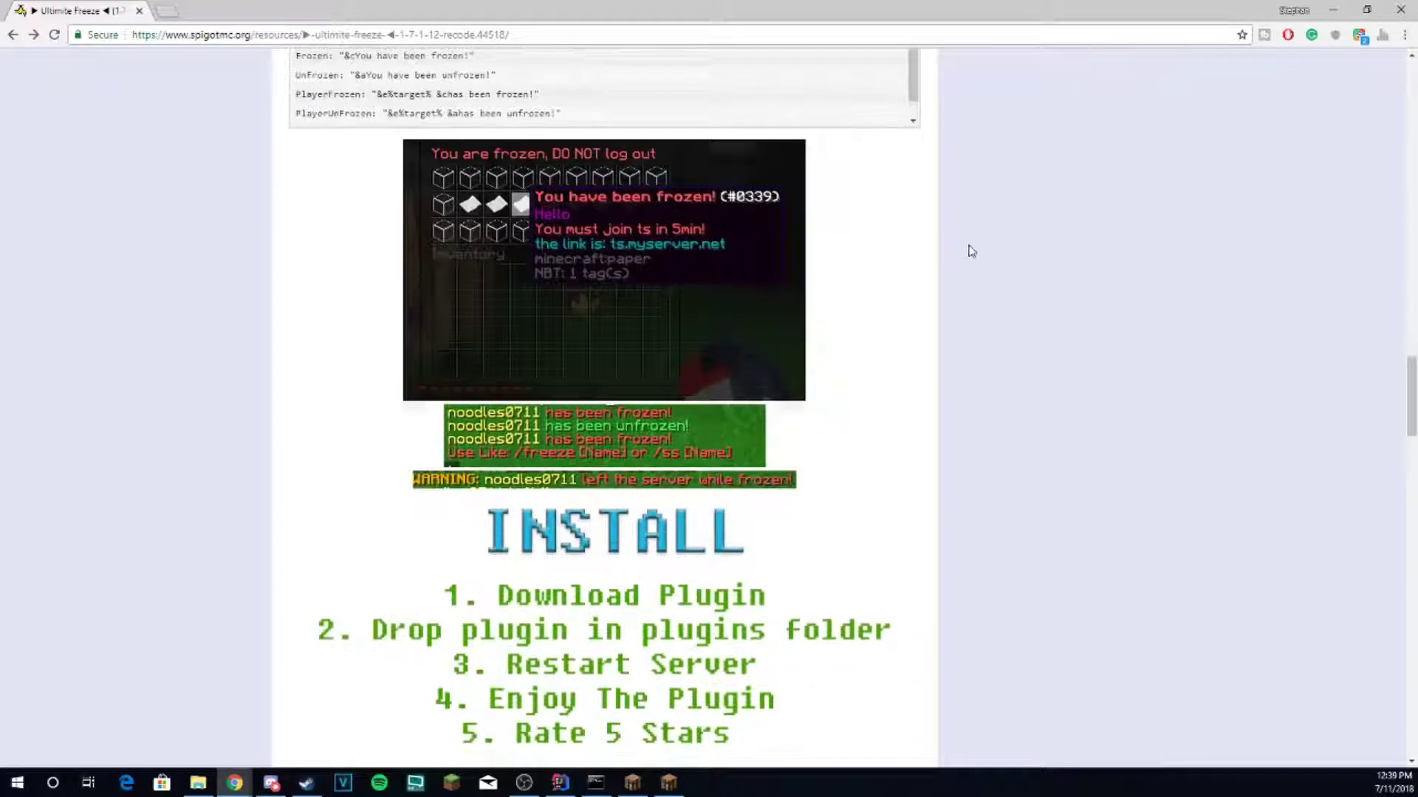
pyautogui.scroll(-5, 972, 252)
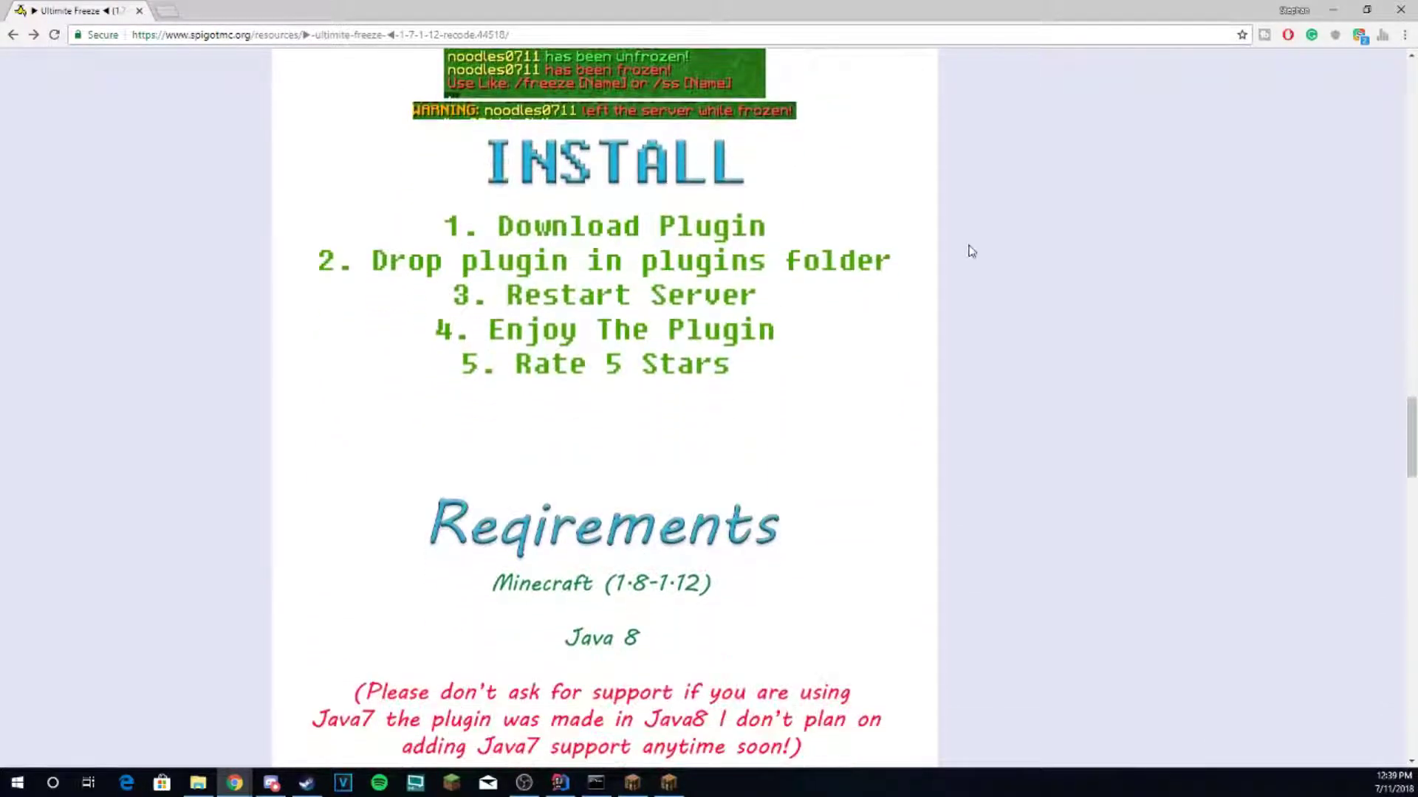
pyautogui.scroll(-8, 971, 251)
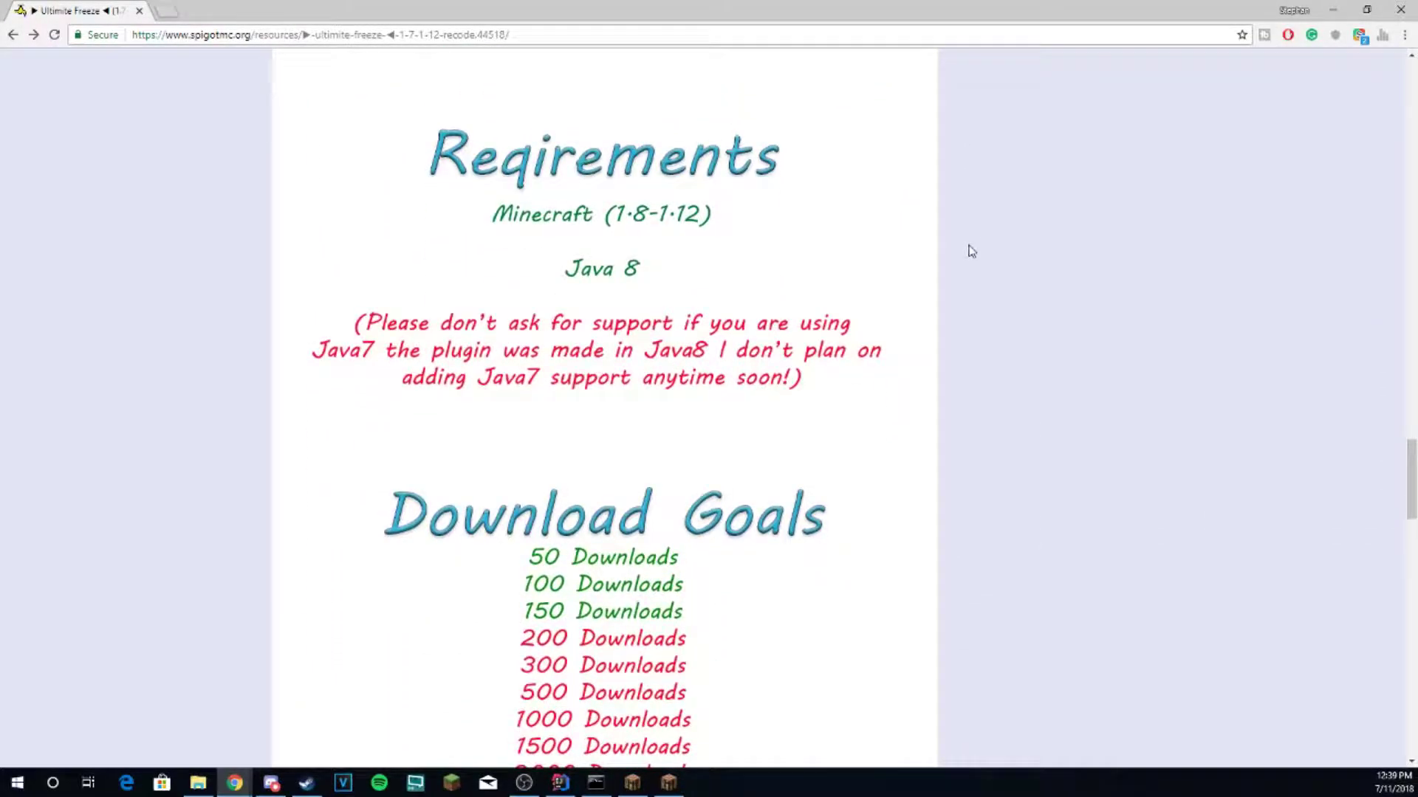
pyautogui.scroll(-8, 972, 251)
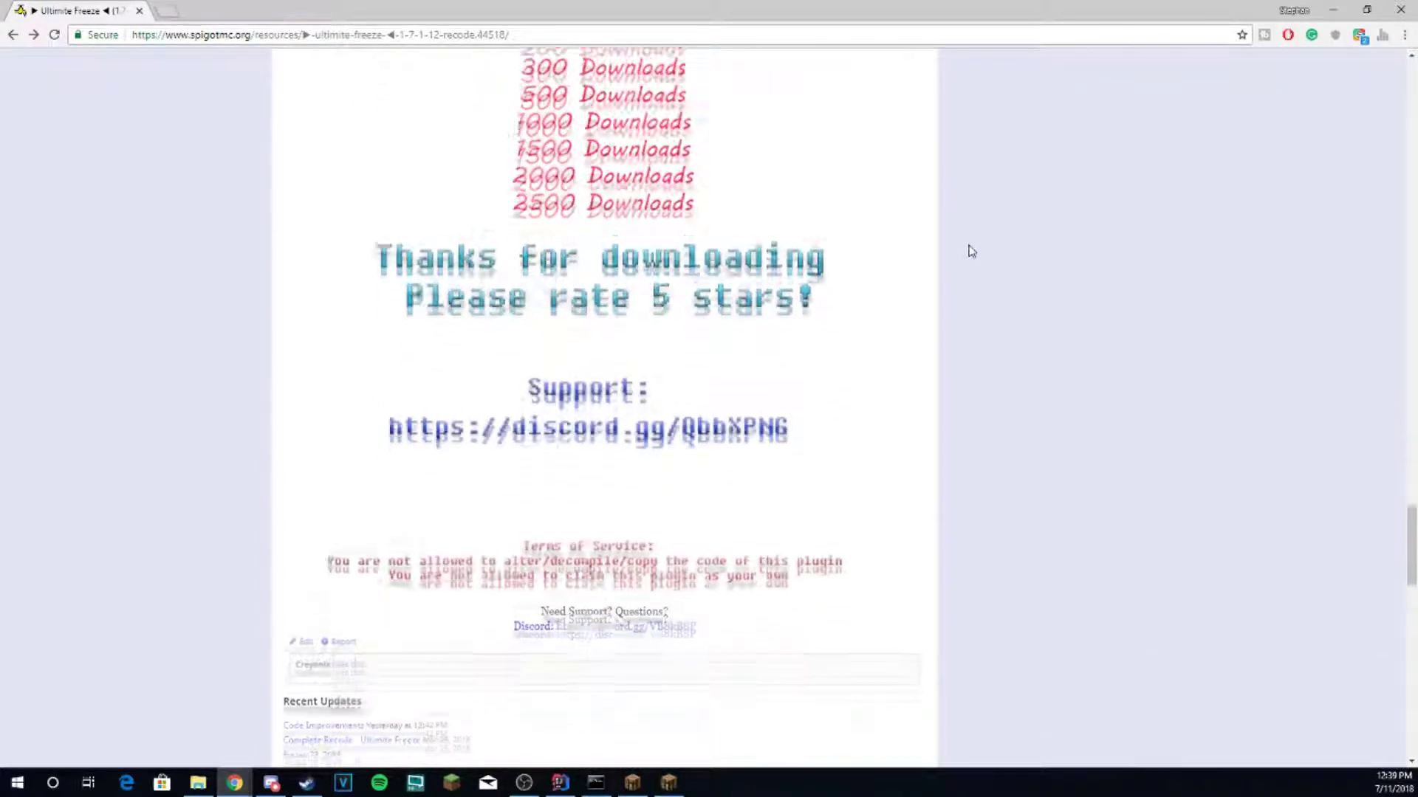
pyautogui.scroll(-8, 971, 251)
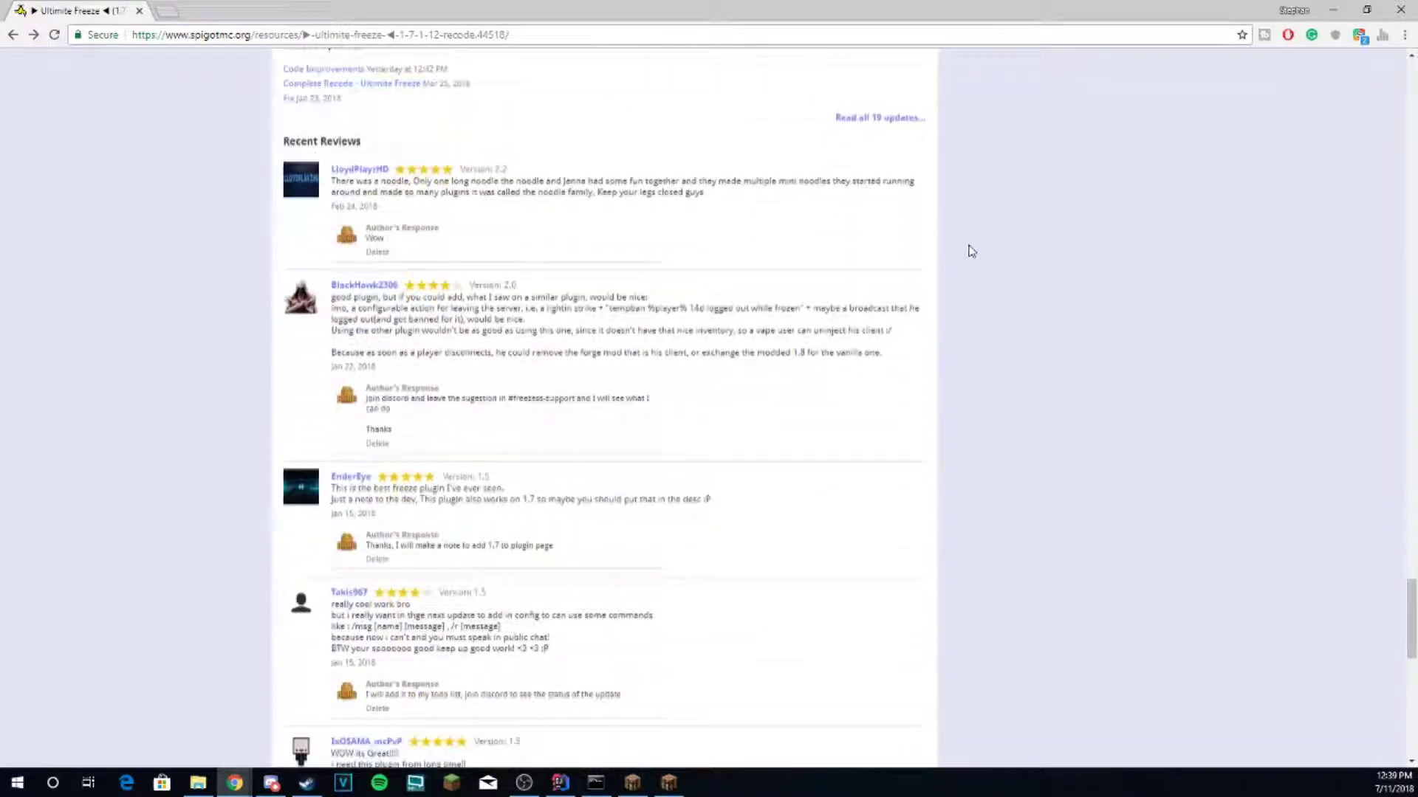
pyautogui.scroll(-8, 972, 251)
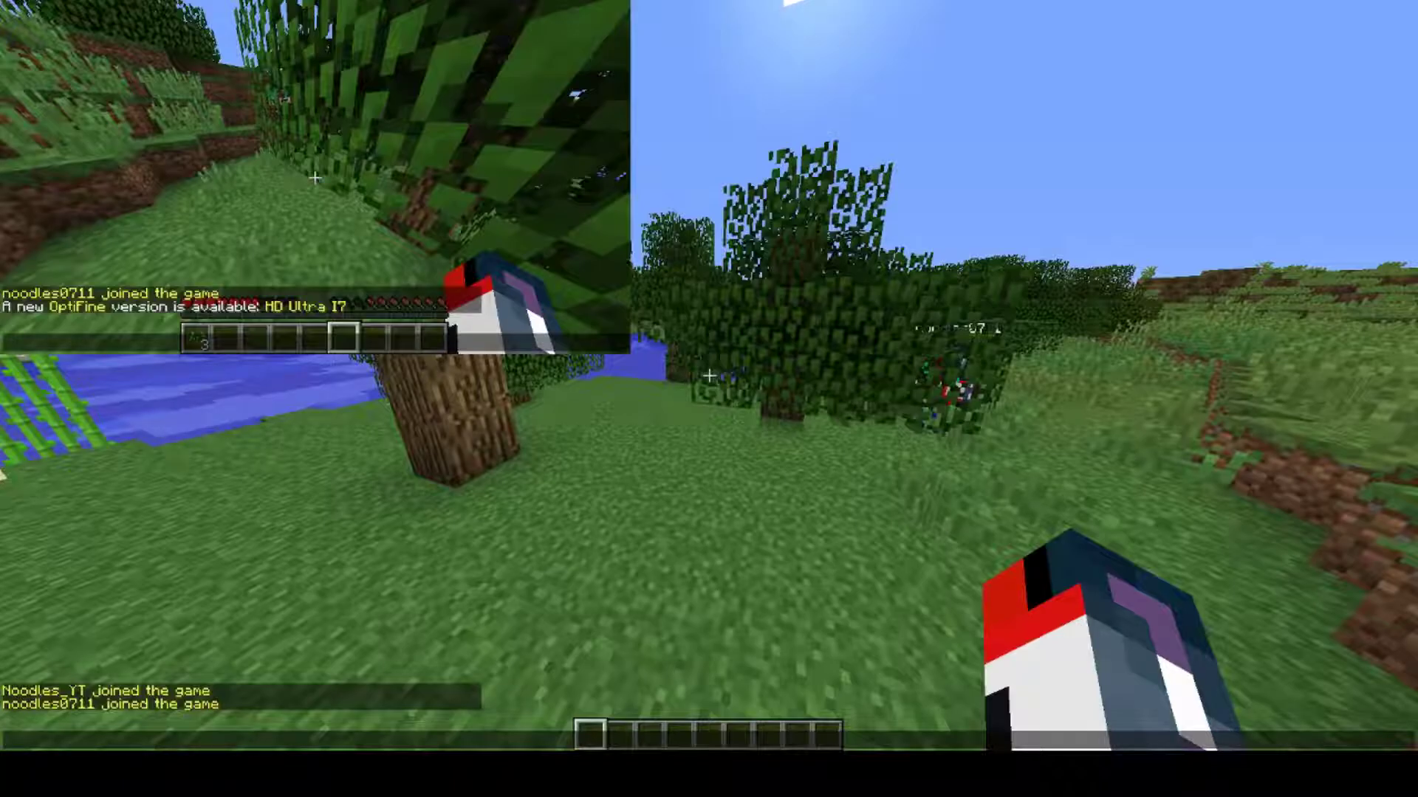
# Close chat and walk forward past the other player and tree, dropping the held Seeds.
pyautogui.press('Escape')
pyautogui.press('w')
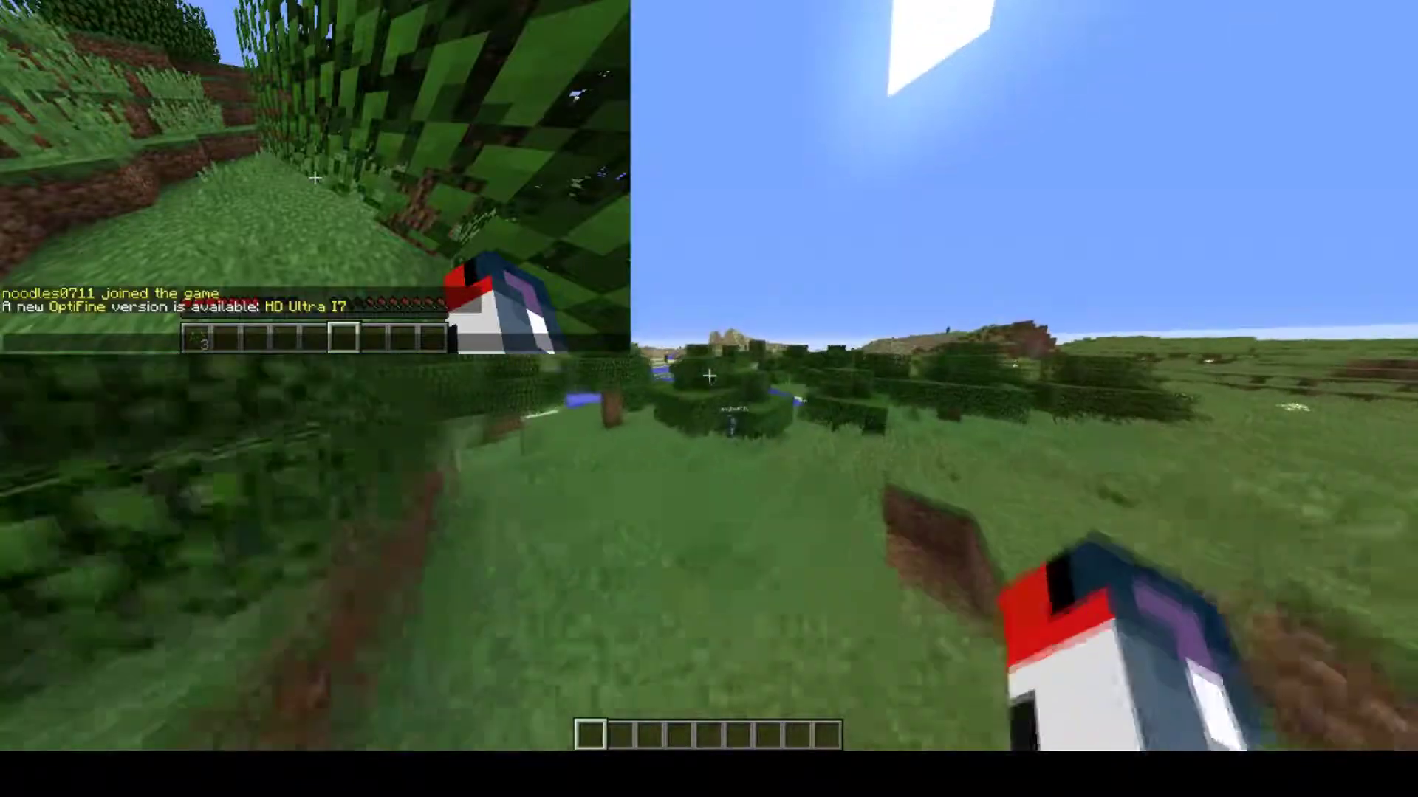
pyautogui.press('w')
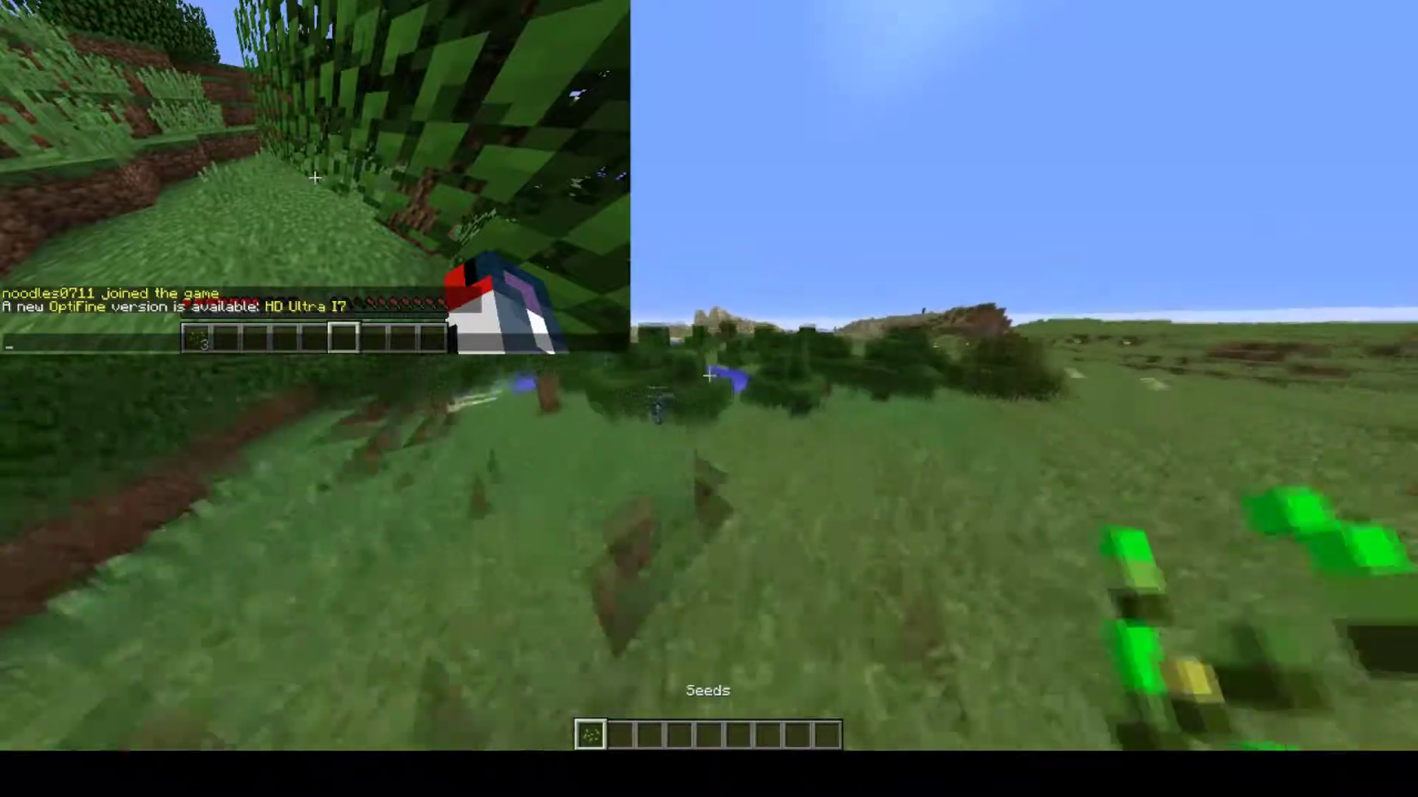
pyautogui.press('q')
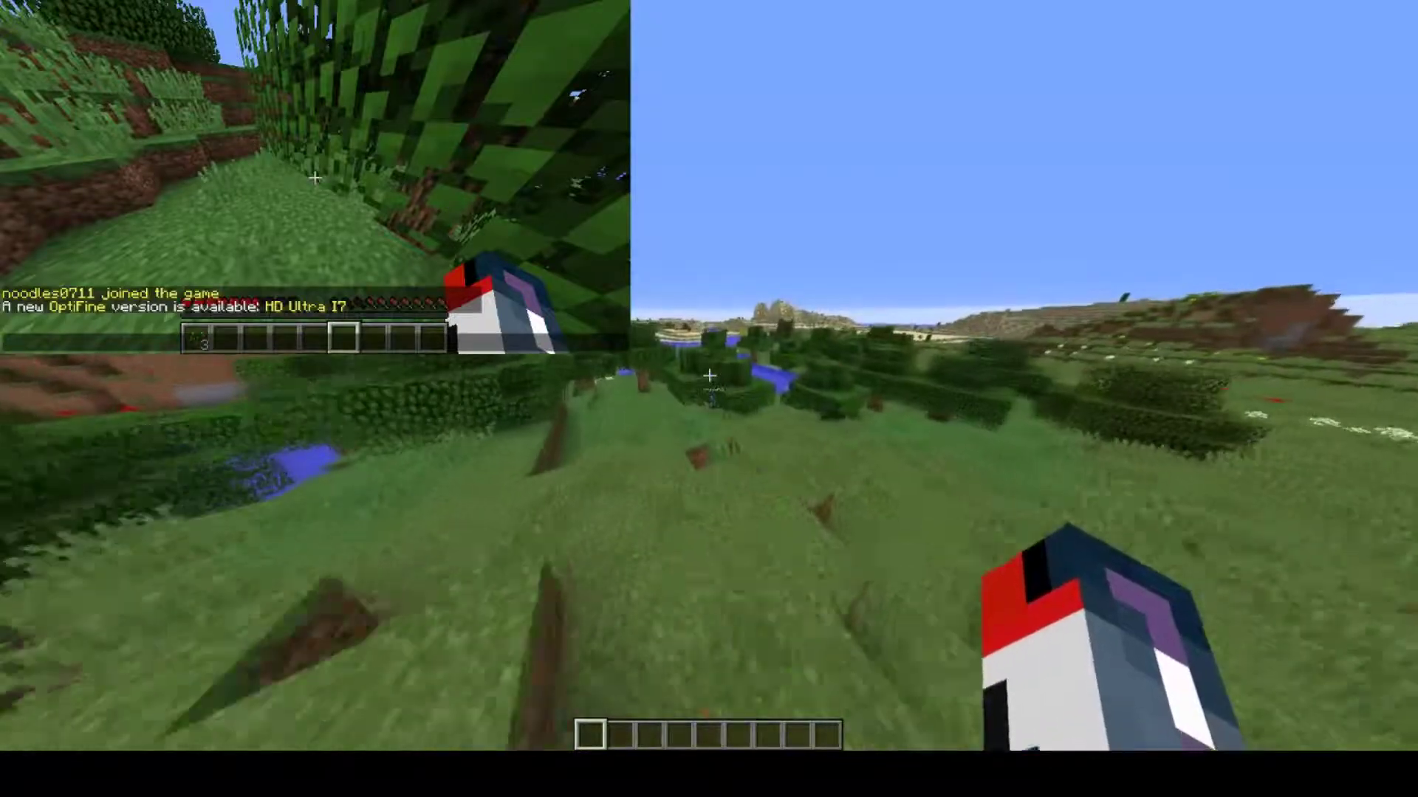
# Send /freeze with the other player's name tab-completed in chat to freeze them.
pyautogui.write('/free')
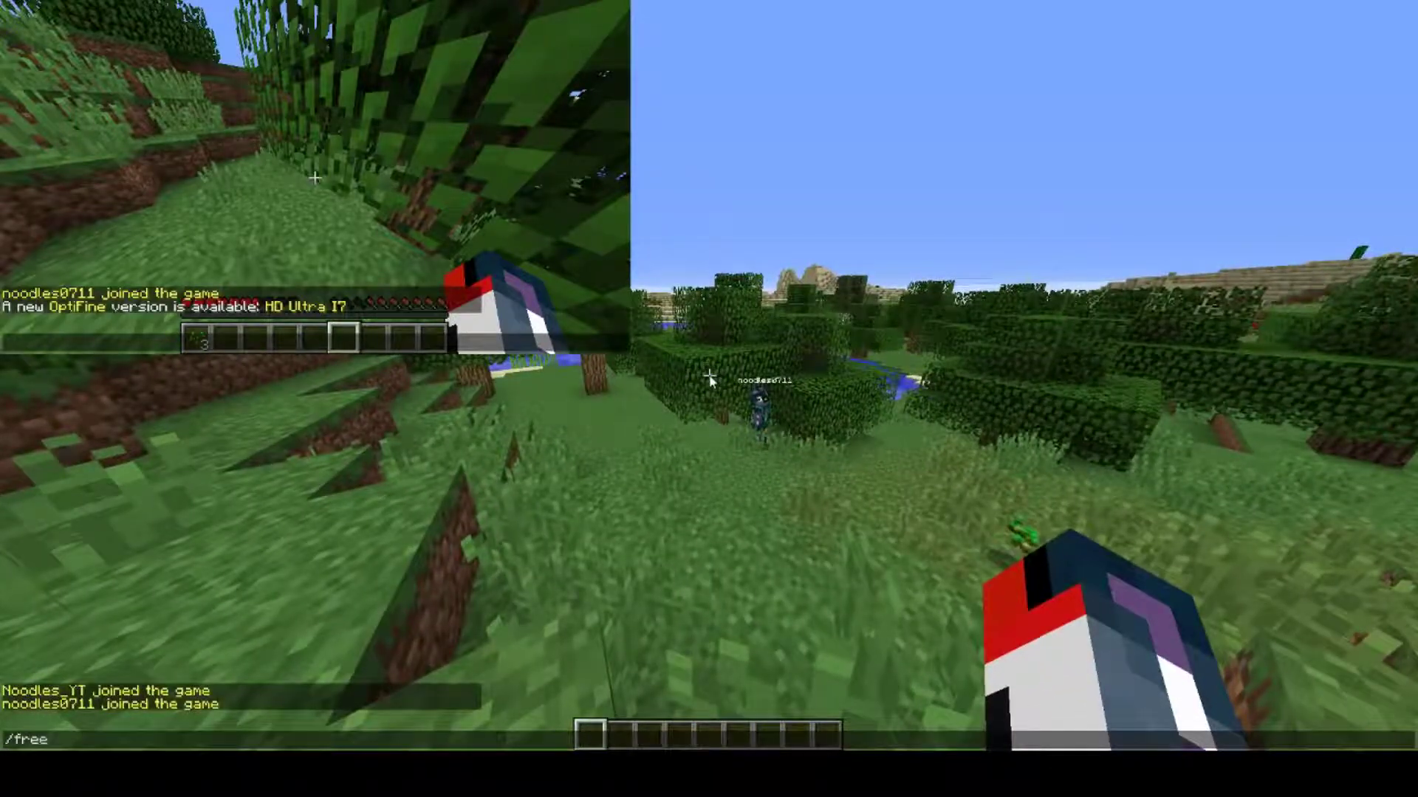
pyautogui.write('w')
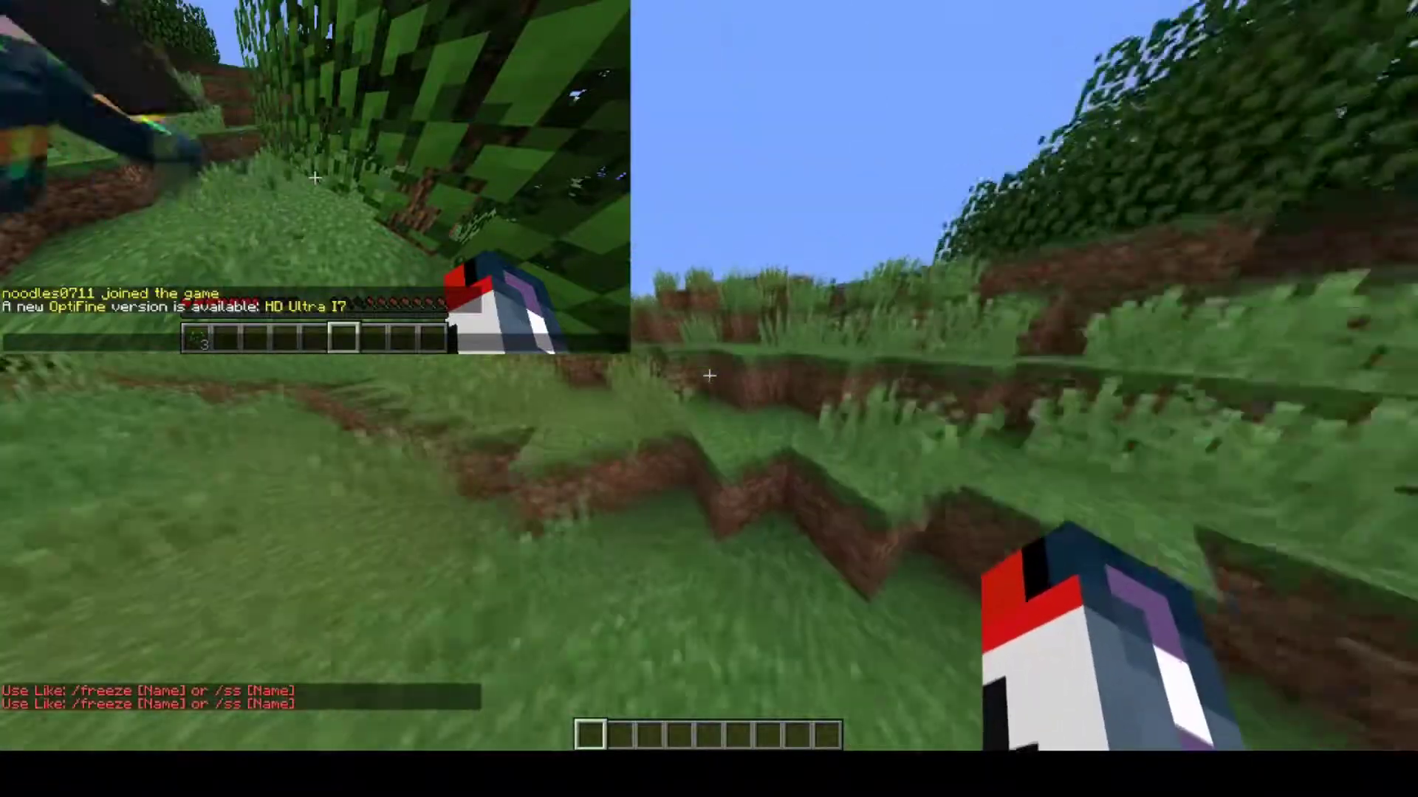
pyautogui.write('t')
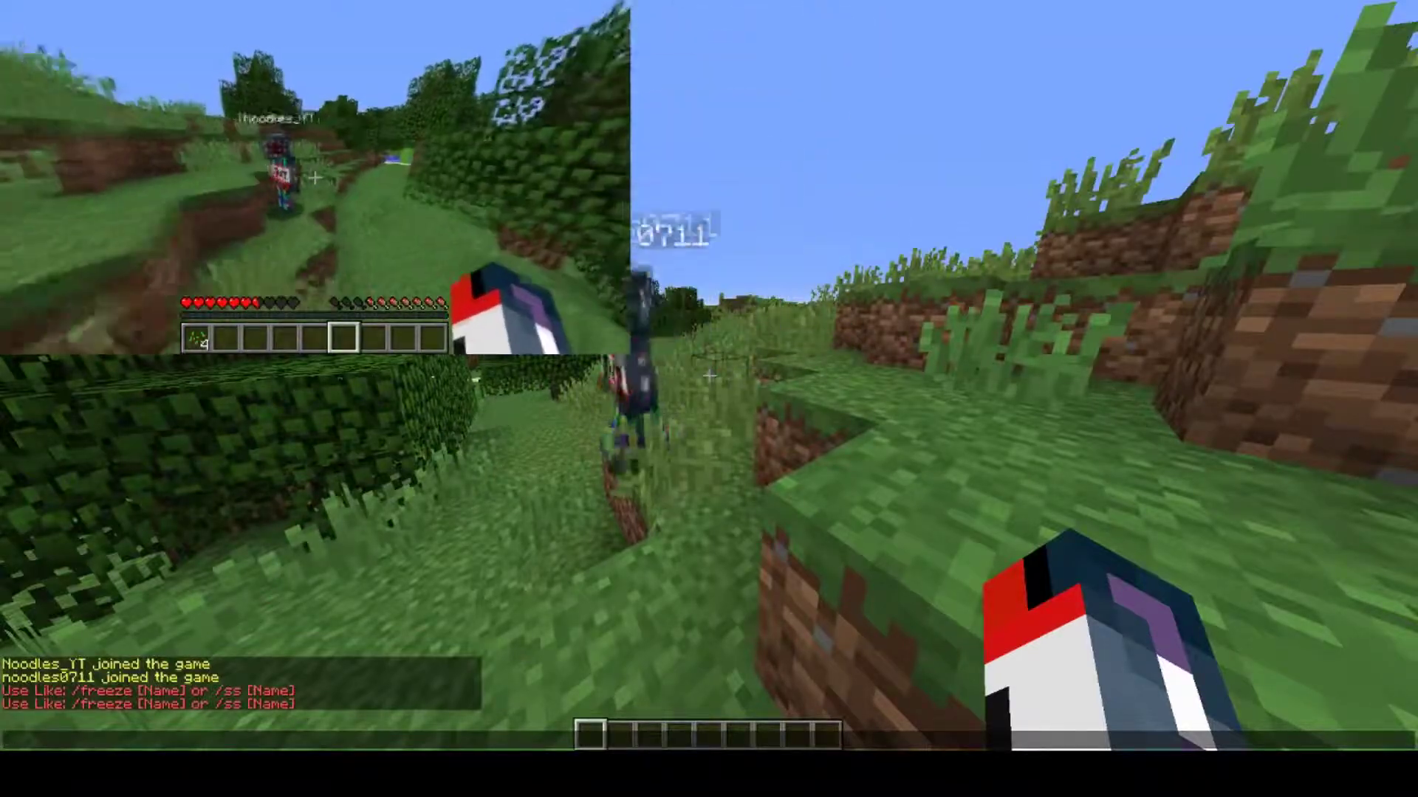
pyautogui.write('/')
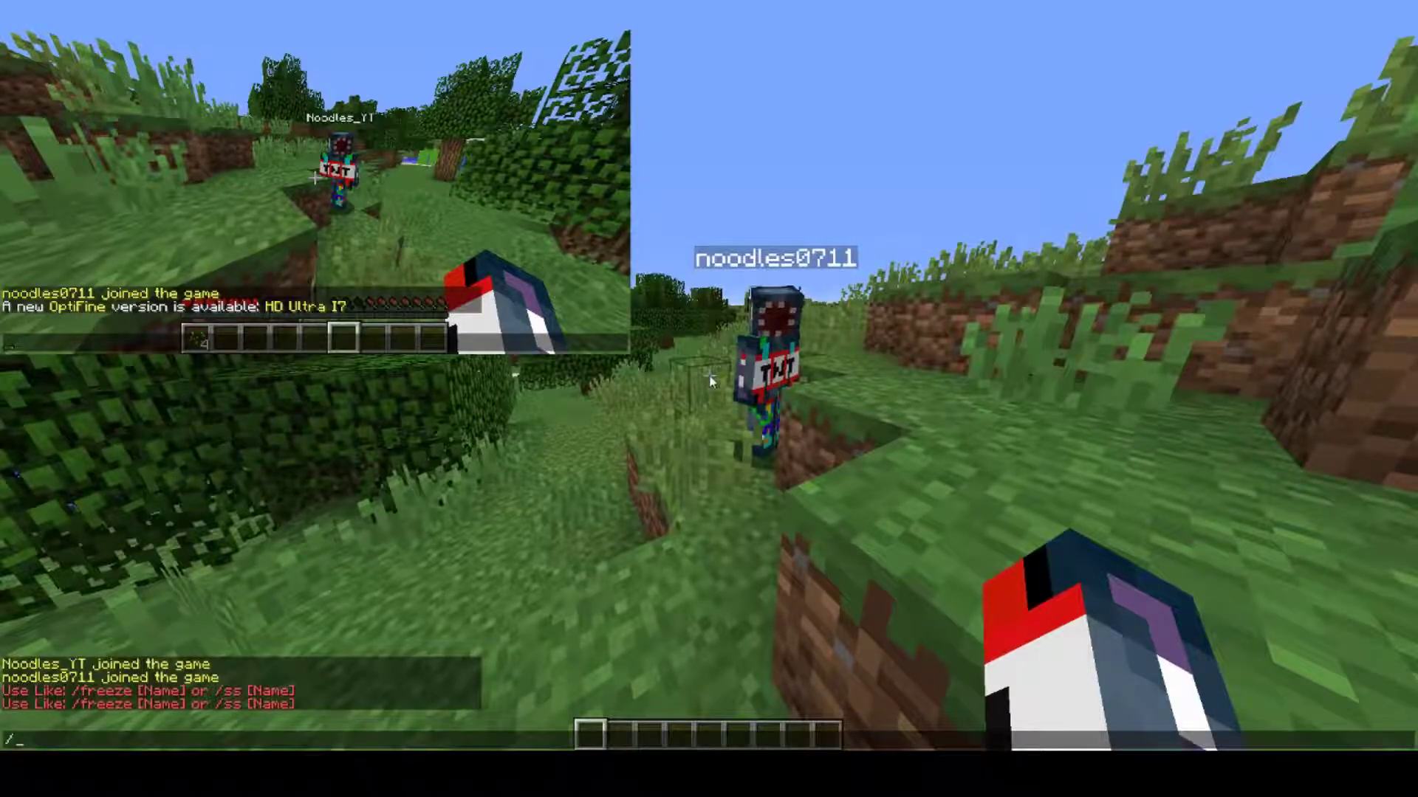
pyautogui.press('Up')
pyautogui.press('Tab')
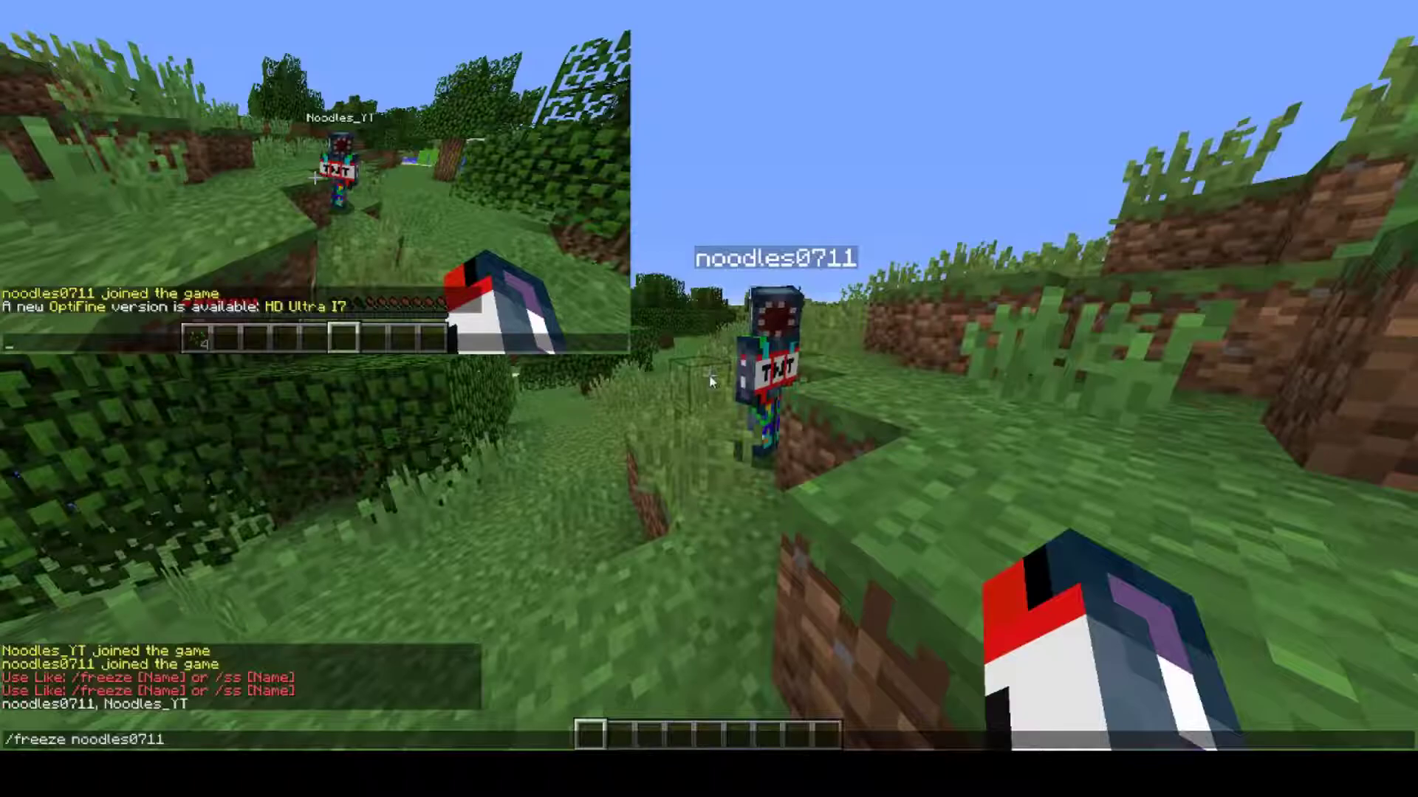
pyautogui.press('Return')
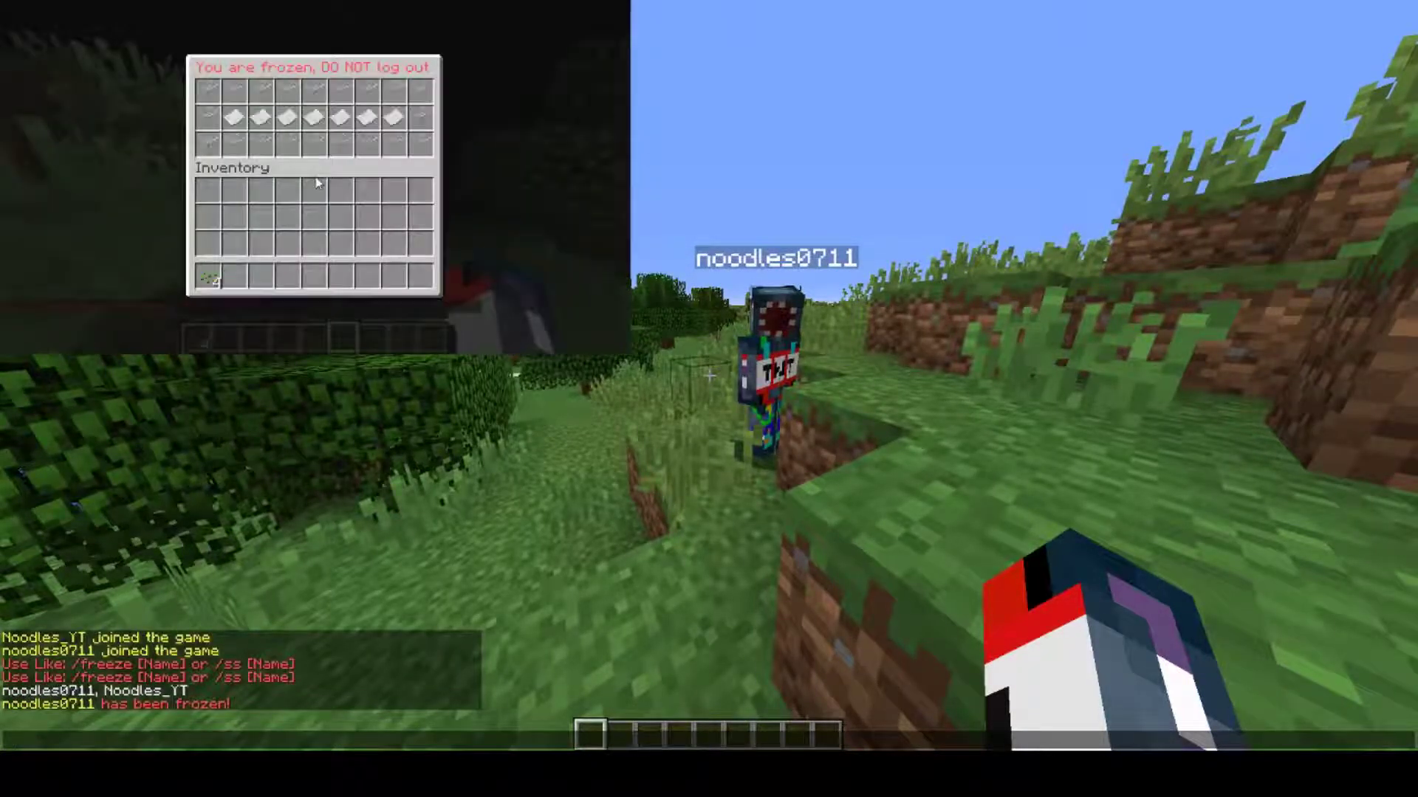
# Disconnect the frozen client through the Game menu so chat warns they left while frozen.
pyautogui.press('Escape')
pyautogui.press('Escape')
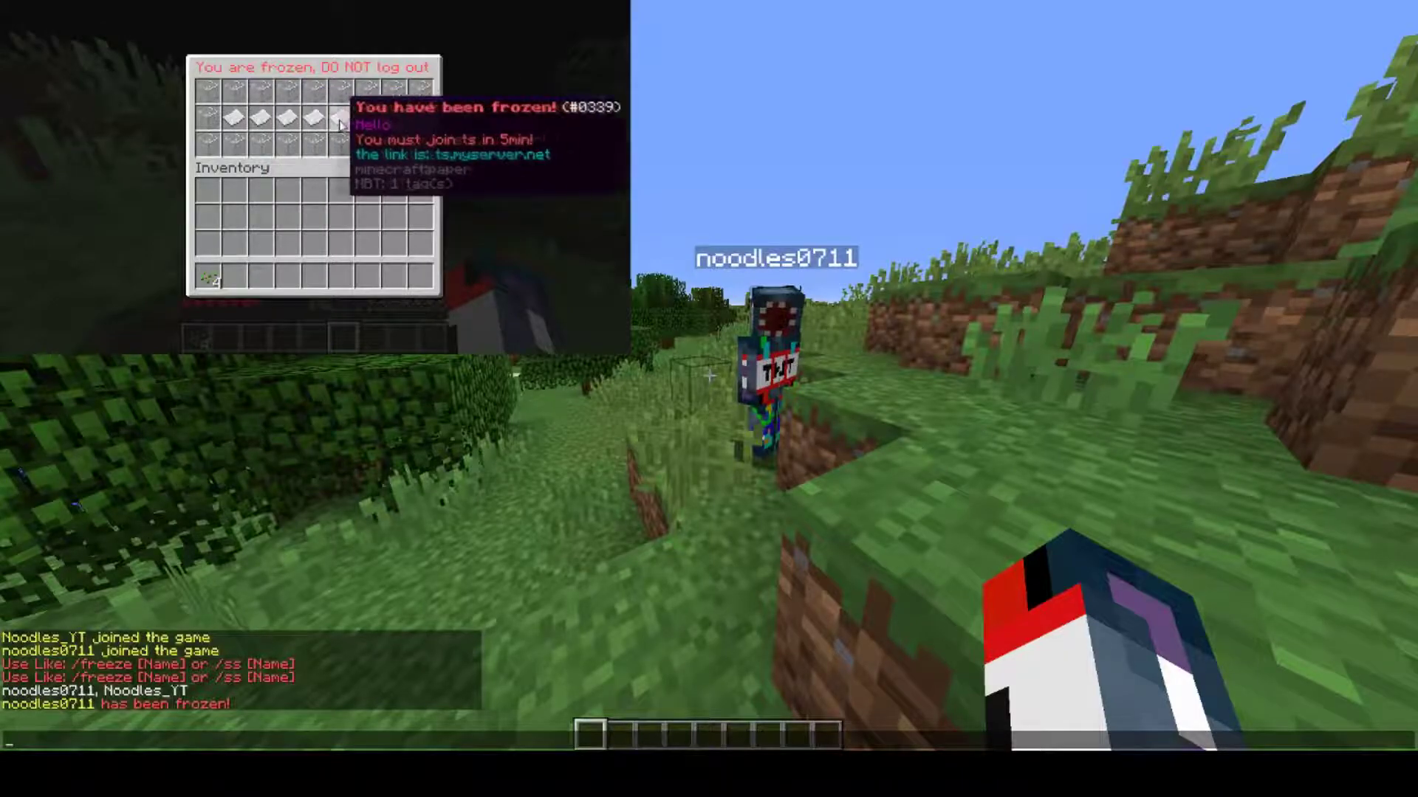
pyautogui.press('Escape')
pyautogui.click(344, 274)
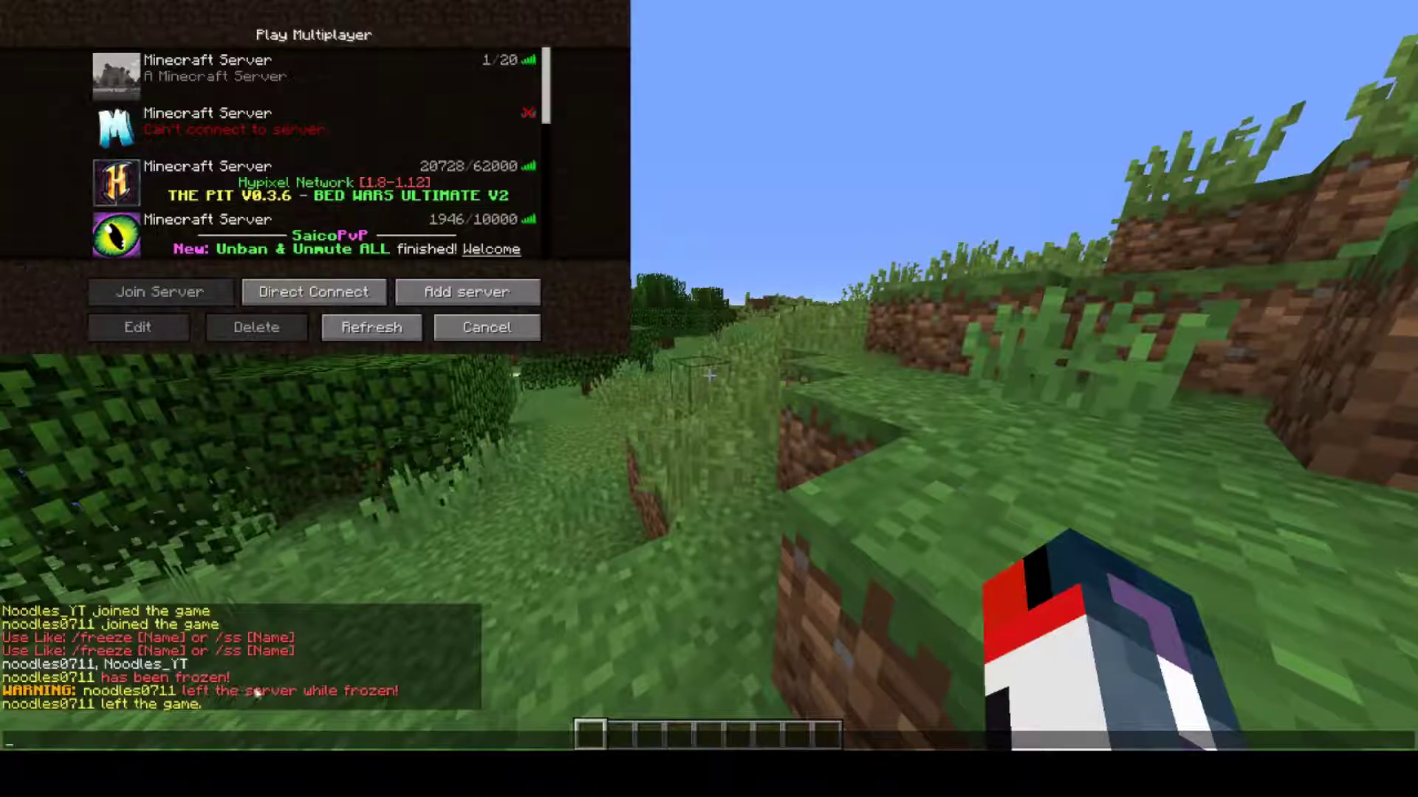
# Rejoin the server from the multiplayer list and see the freeze warning screen return.
pyautogui.doubleClick(362, 75)
pyautogui.press('Escape')
pyautogui.press('Escape')
pyautogui.press('Escape')
pyautogui.press('Escape')
pyautogui.press('Escape')
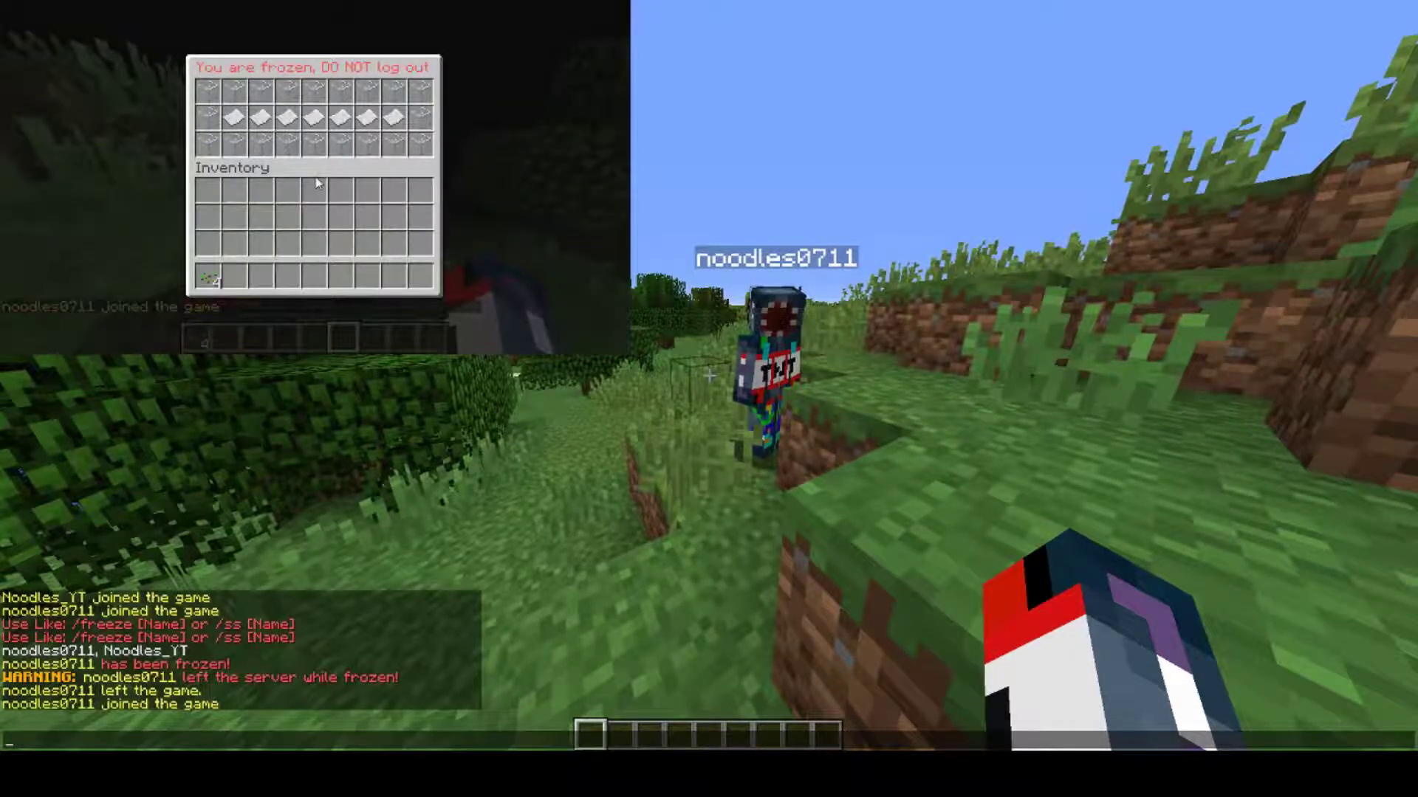
# Try three times to close the frozen player's freeze screen, which keeps reopening.
pyautogui.press('Escape')
pyautogui.press('Escape')
pyautogui.press('Escape')
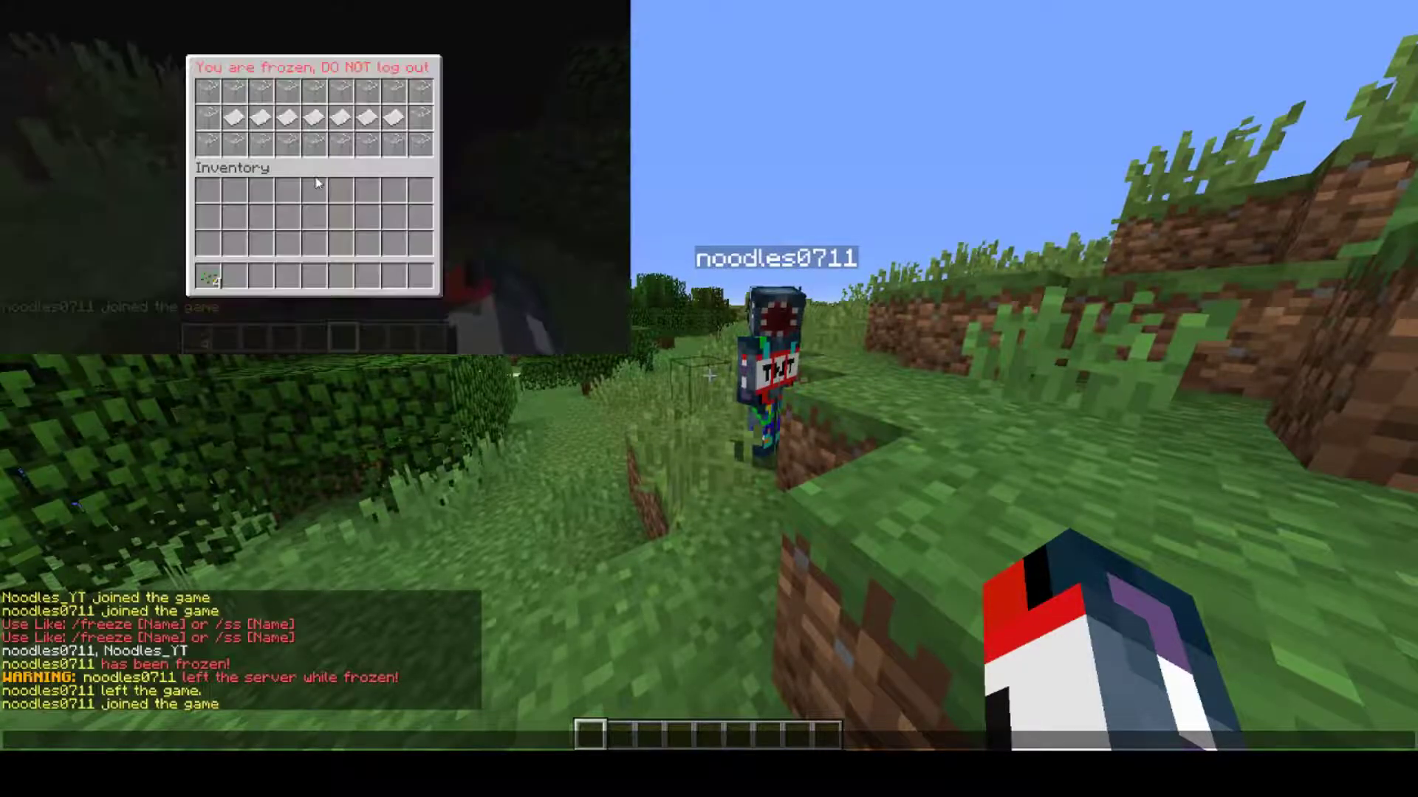
pyautogui.press('Escape')
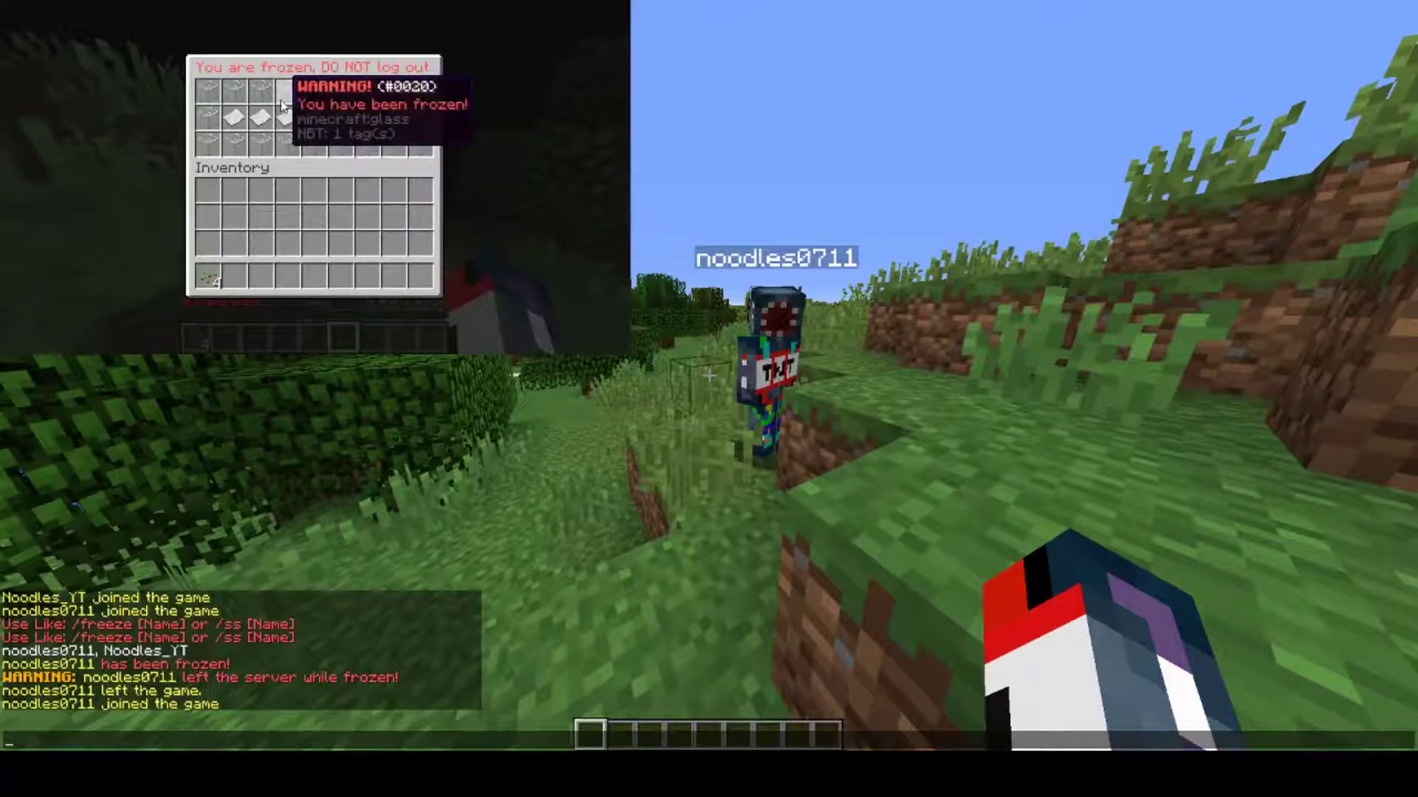
pyautogui.press('Escape')
pyautogui.press('Escape')
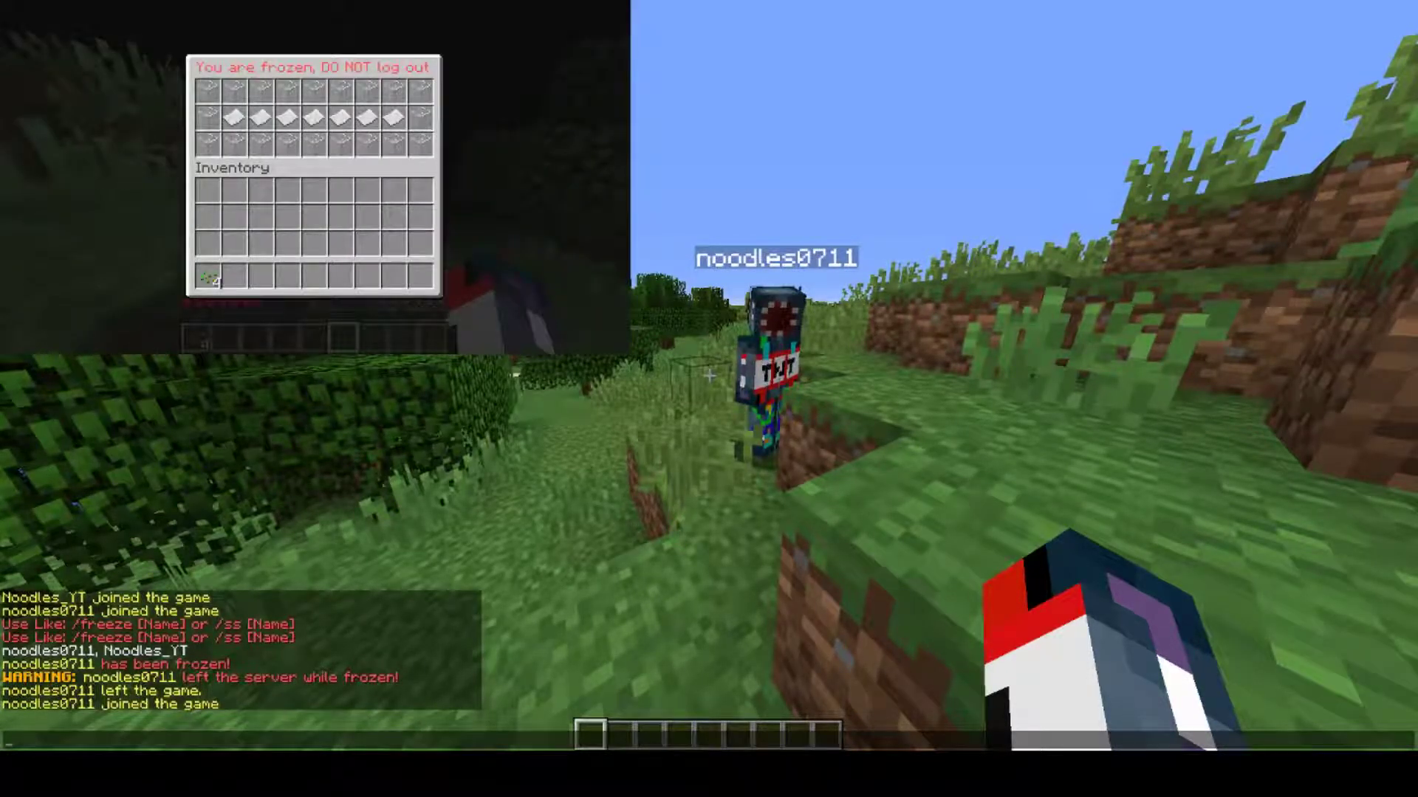
# Walk the admin player up to the frozen player and hit them twice.
pyautogui.press('Escape')
pyautogui.press('w')
pyautogui.click(708, 375)
pyautogui.press('s')
pyautogui.click(709, 376)
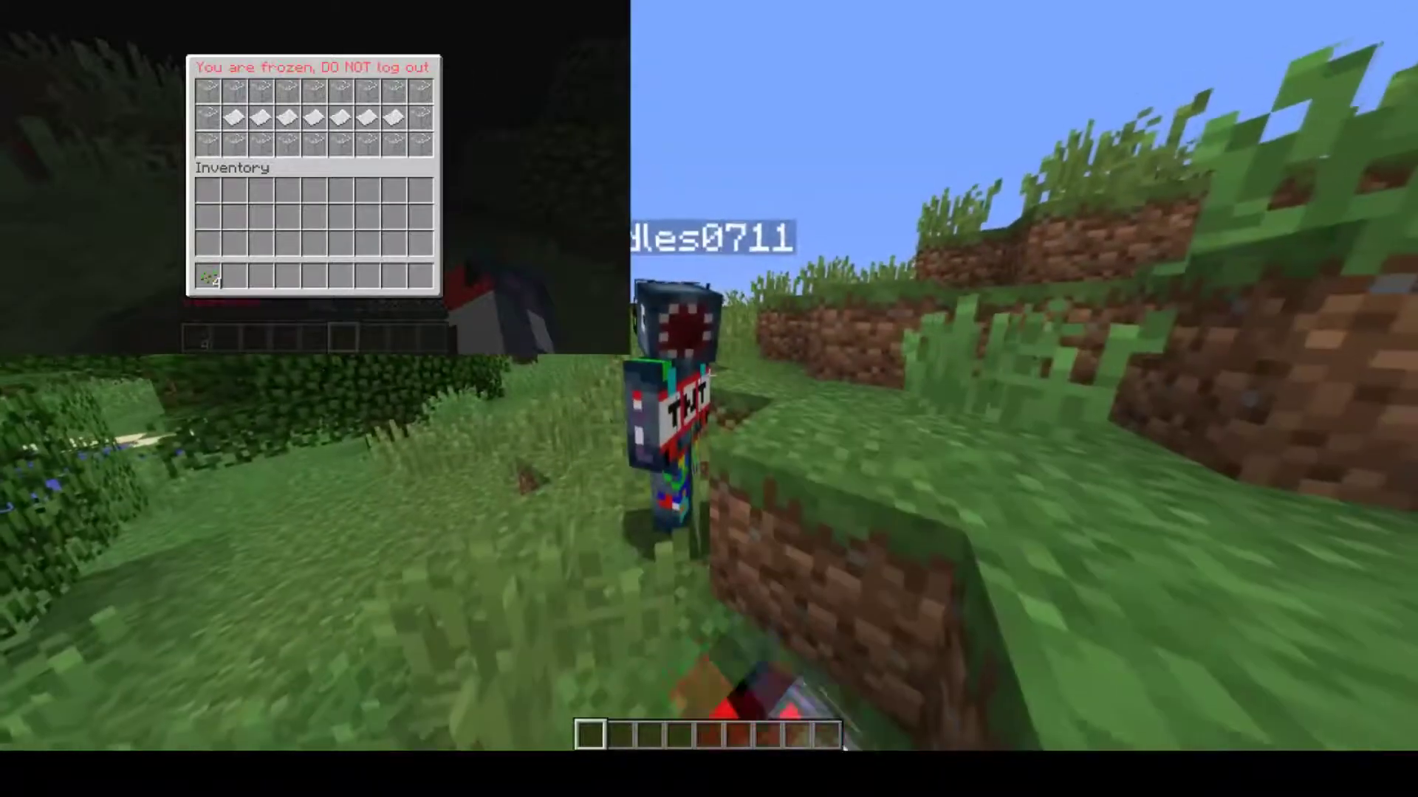
# Send the recalled unfreeze command, then walk up and hit the unfrozen player.
pyautogui.press('t')
pyautogui.press('Up')
pyautogui.press('Return')
pyautogui.press('w')
pyautogui.click(709, 376)
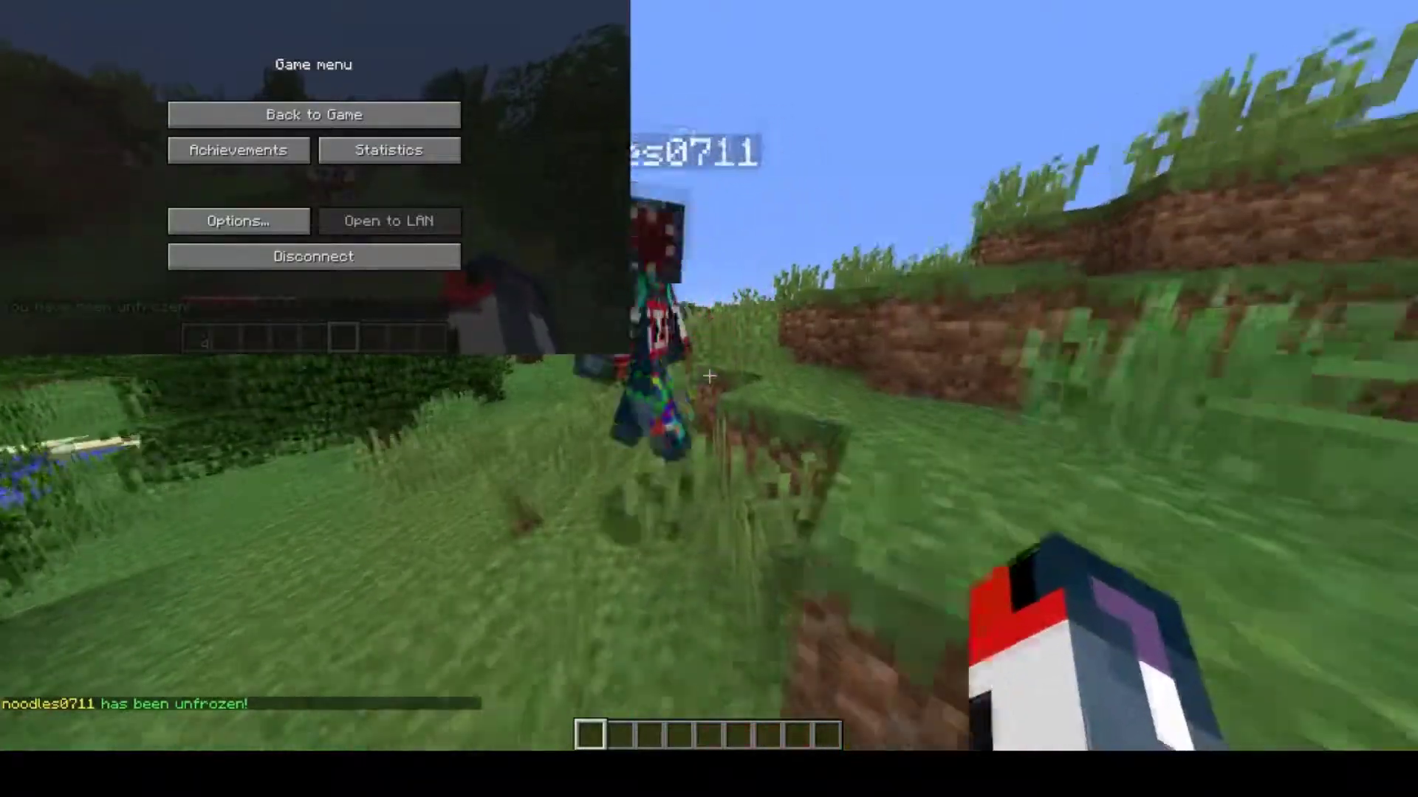
# Freeze the player again with the recalled /freeze command and run around them.
pyautogui.press('t')
pyautogui.press('Up')
pyautogui.press('Return')
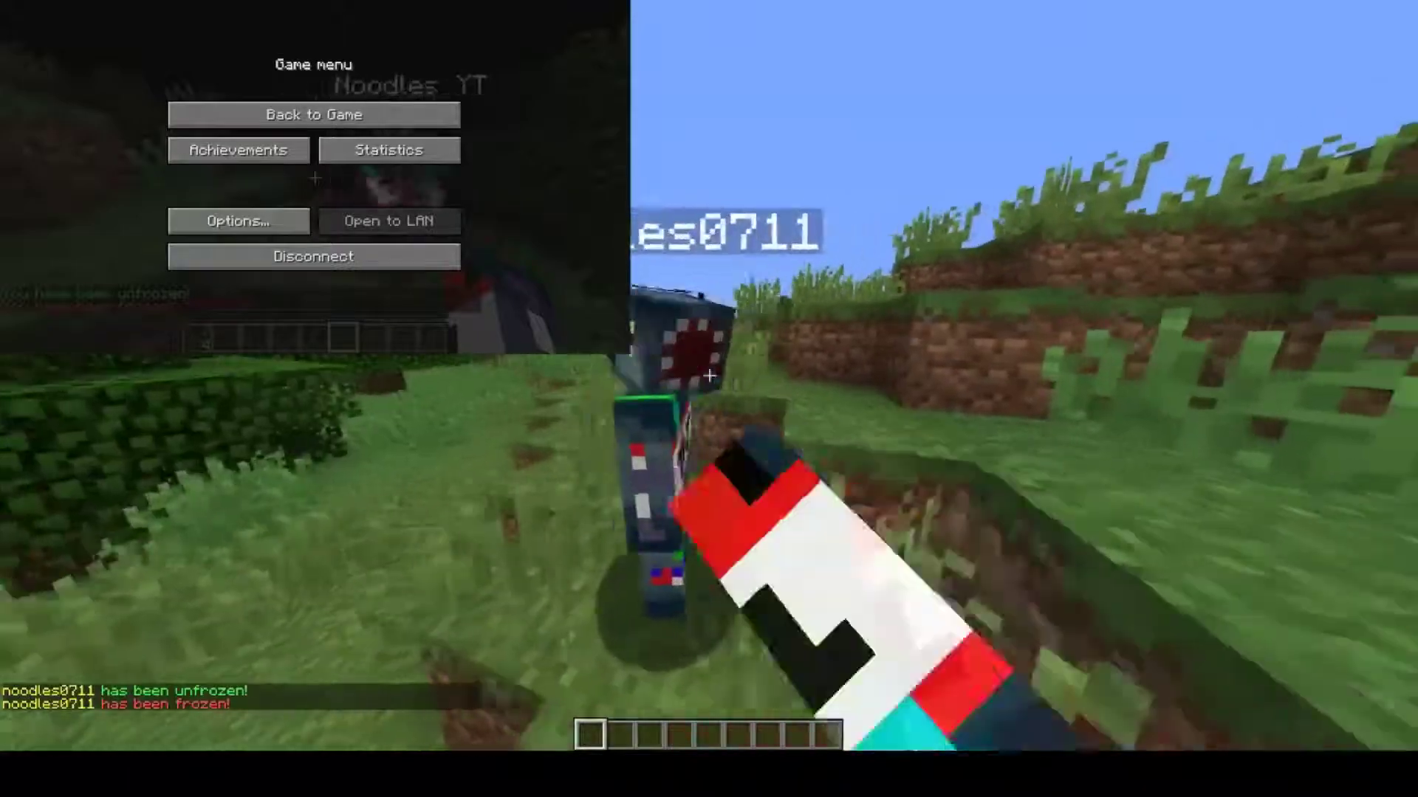
pyautogui.press('w')
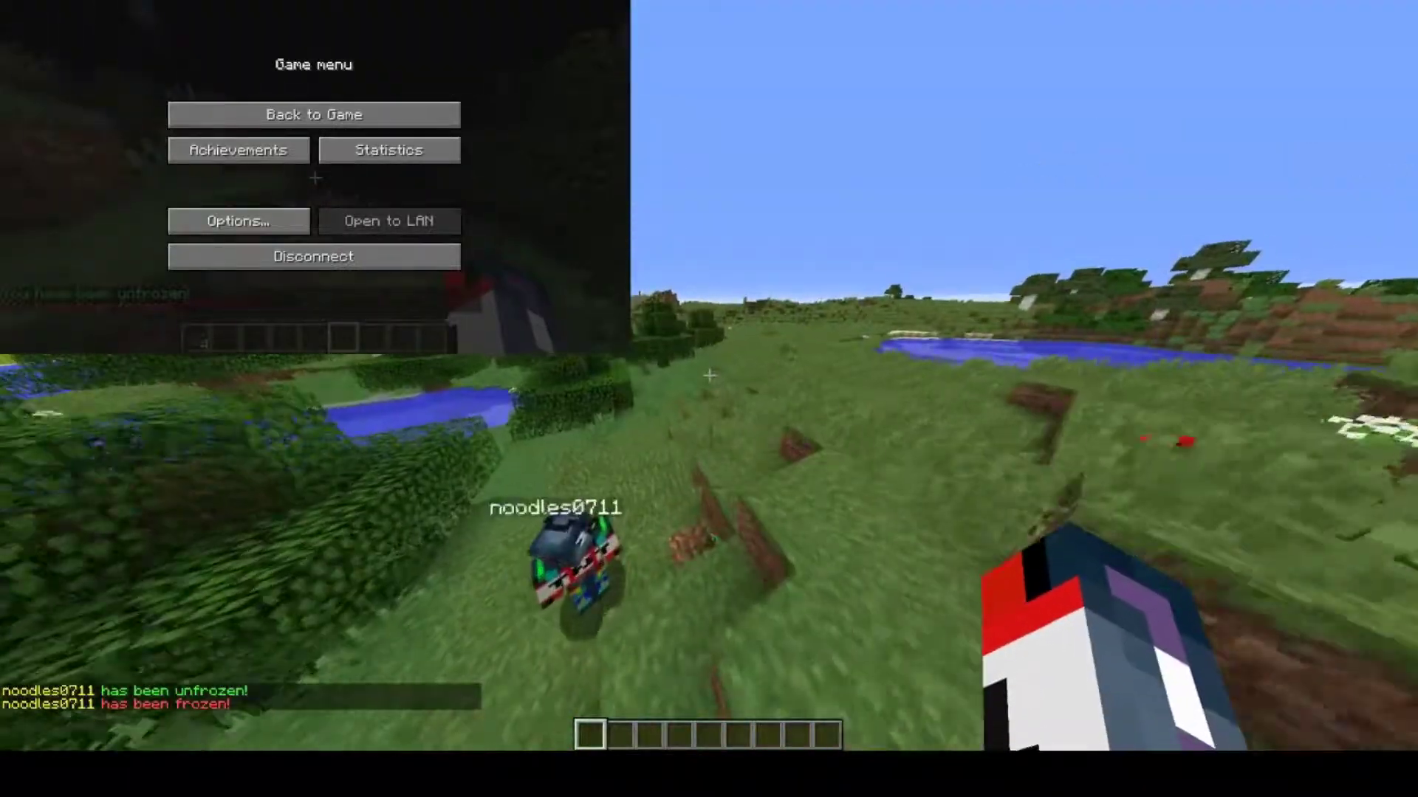
pyautogui.press('t')
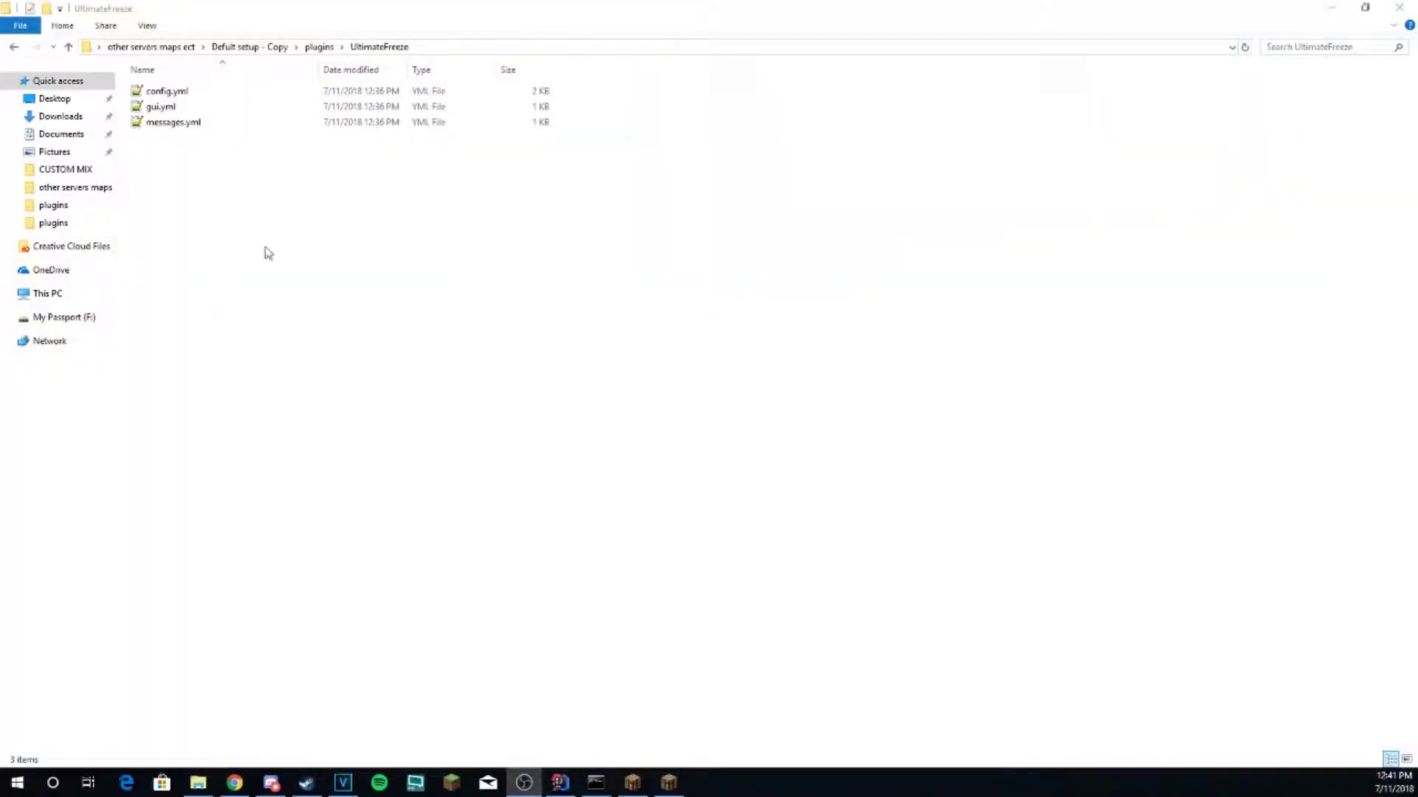
# In the UltimateFreeze folder, select the three YML files, then open config.yml.
pyautogui.moveTo(266, 248); pyautogui.dragTo(253, 80)
pyautogui.click(218, 177)
pyautogui.doubleClick(223, 96)
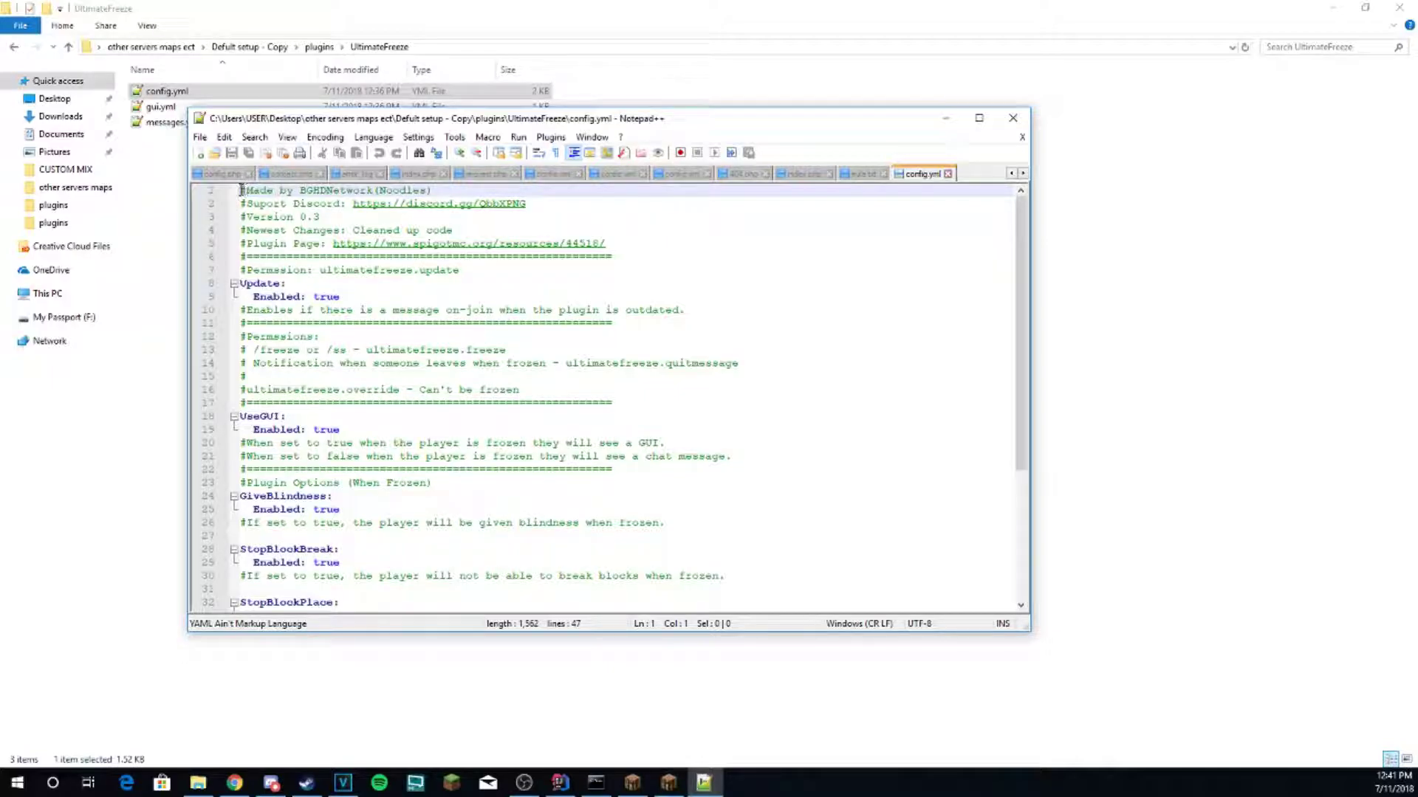
# Highlight config.yml's plugin header comments and the Update setting block.
pyautogui.moveTo(241, 191); pyautogui.dragTo(434, 189)
pyautogui.click(516, 218)
pyautogui.scroll(-2, 644, 238)
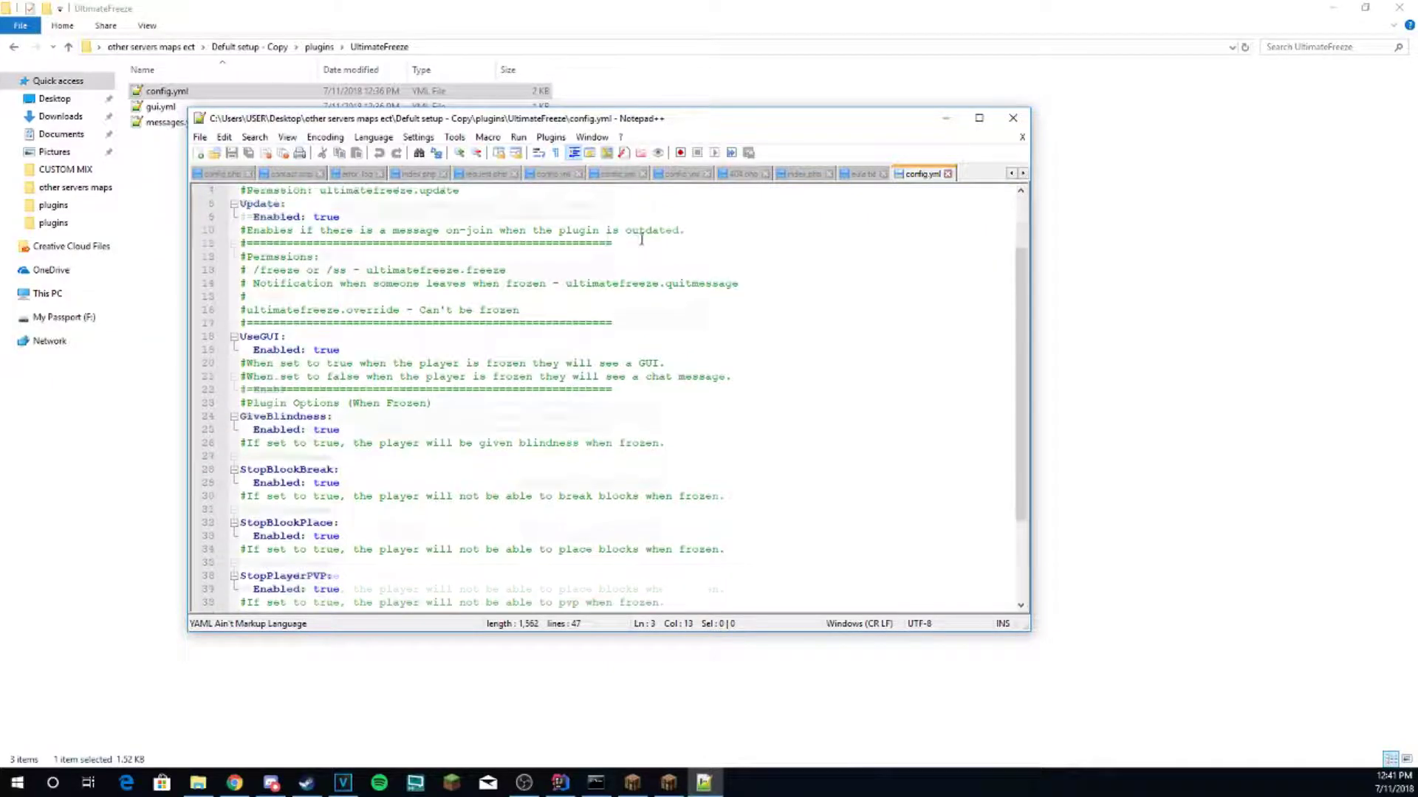
pyautogui.moveTo(711, 273); pyautogui.dragTo(242, 233)
pyautogui.click(334, 244)
pyautogui.scroll(-4, 494, 290)
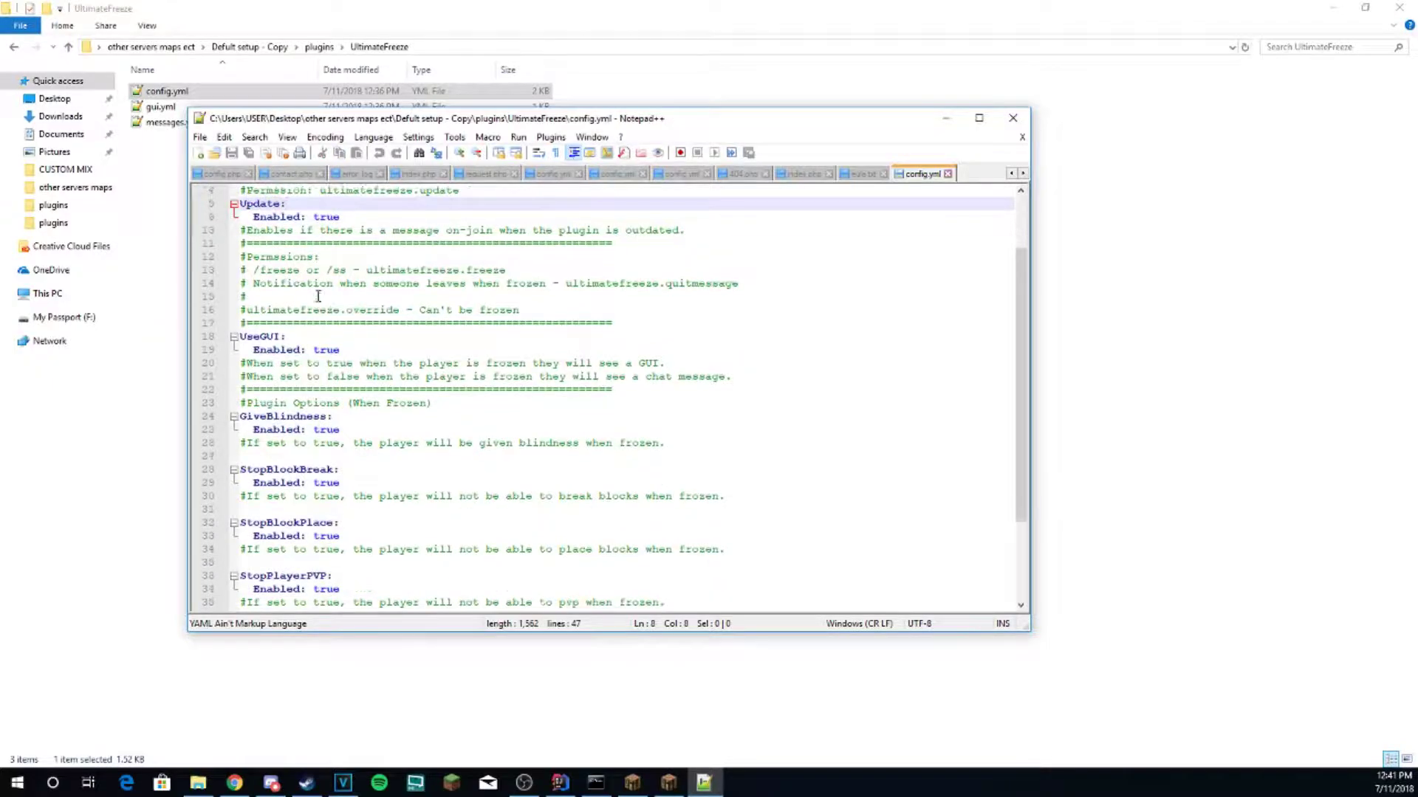
# Highlight the UseGUI setting and frozen-player options, then close config.yml and open gui.yml.
pyautogui.moveTo(240, 218); pyautogui.dragTo(817, 261)
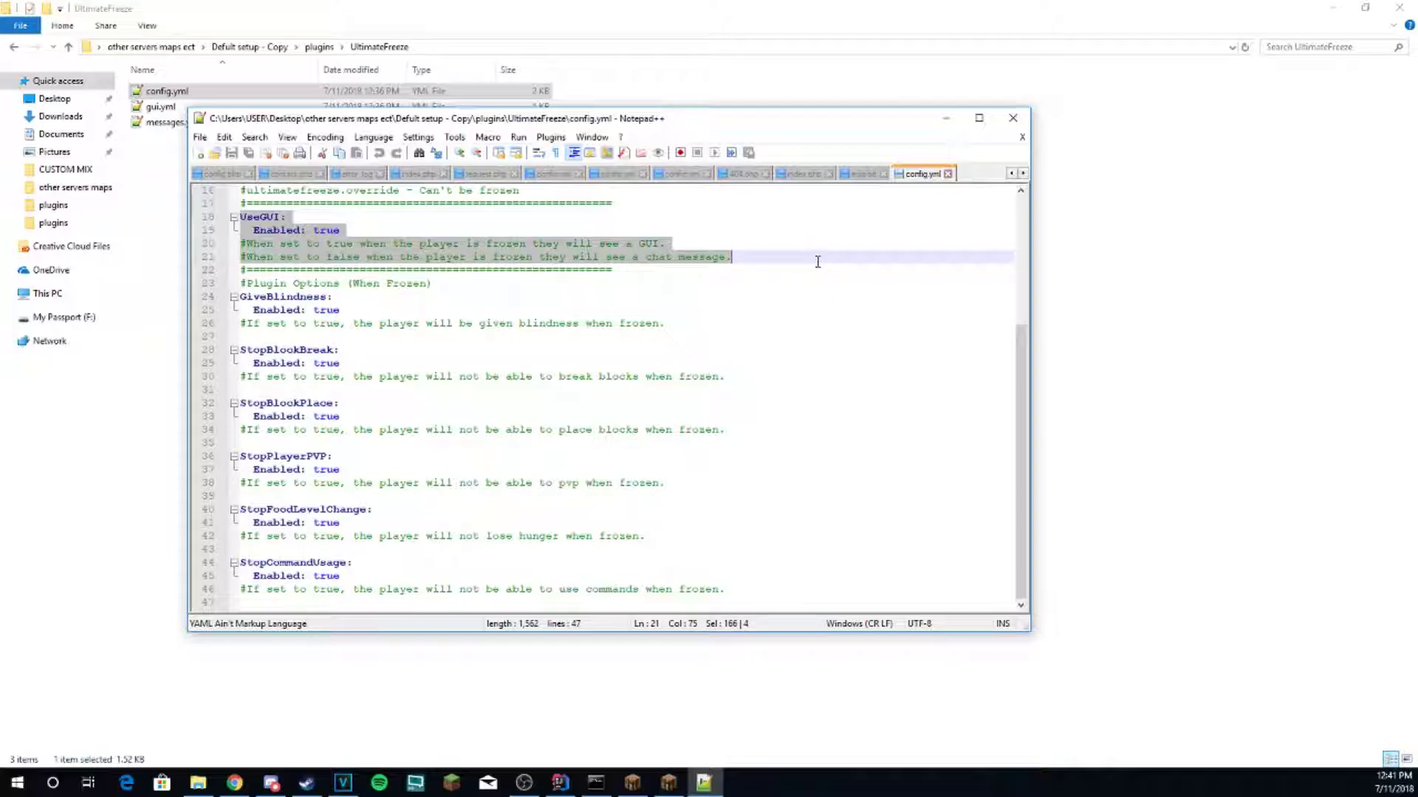
pyautogui.click(779, 252)
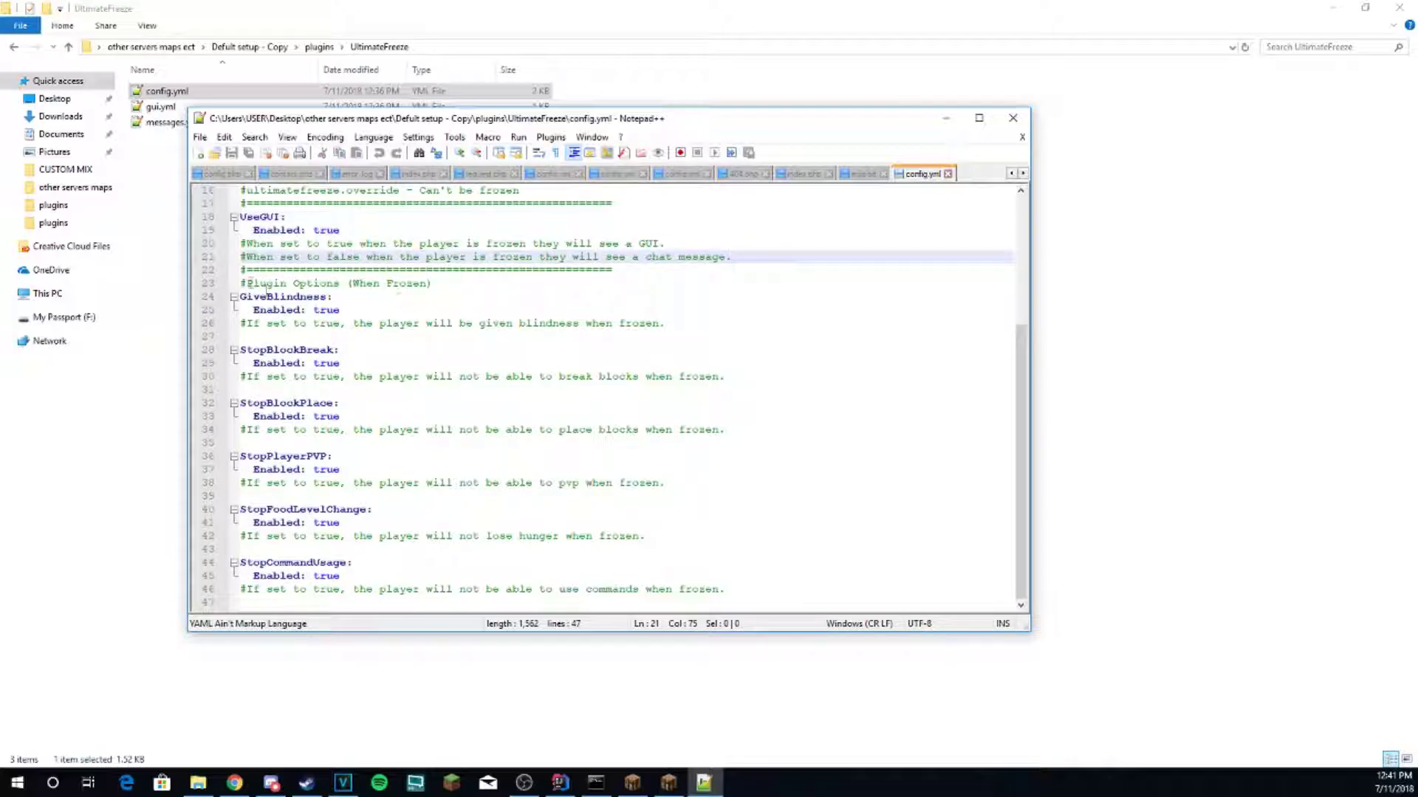
pyautogui.moveTo(238, 283); pyautogui.dragTo(815, 583)
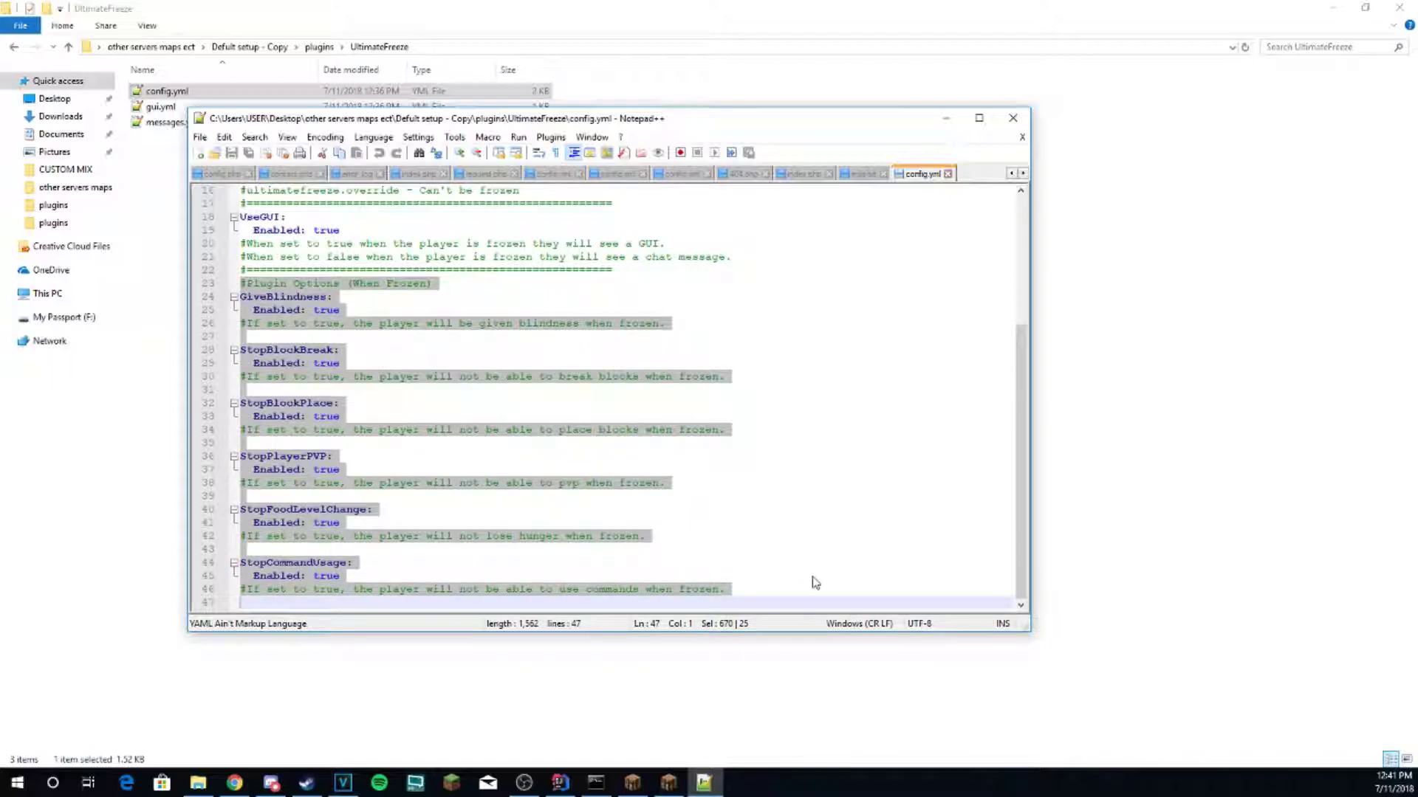
pyautogui.click(814, 576)
pyautogui.scroll(5, 736, 450)
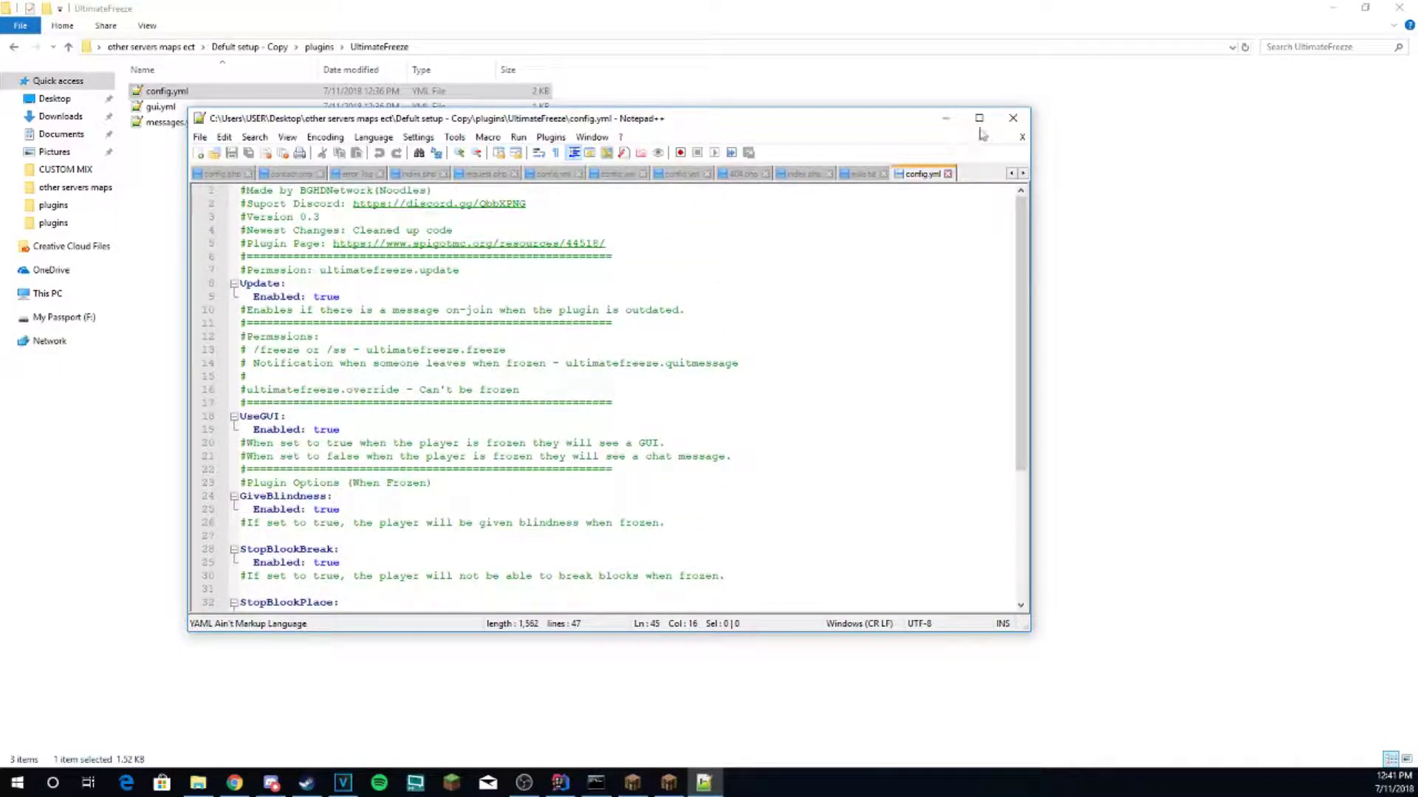
pyautogui.click(1013, 118)
pyautogui.doubleClick(210, 107)
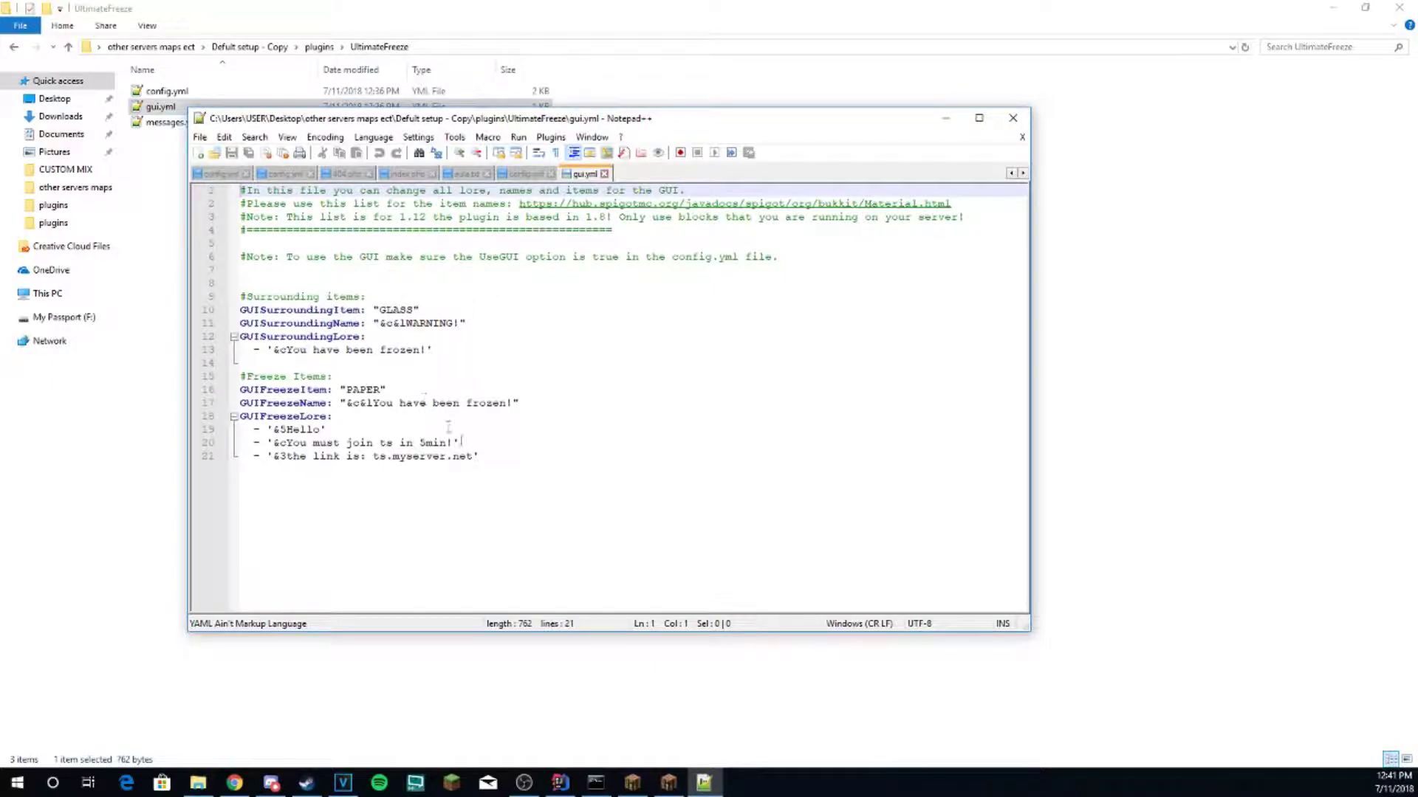
# Highlight gui.yml's Surrounding Items and Freeze Items settings, then swap to messages.yml.
pyautogui.moveTo(453, 355); pyautogui.dragTo(232, 297)
pyautogui.click(483, 338)
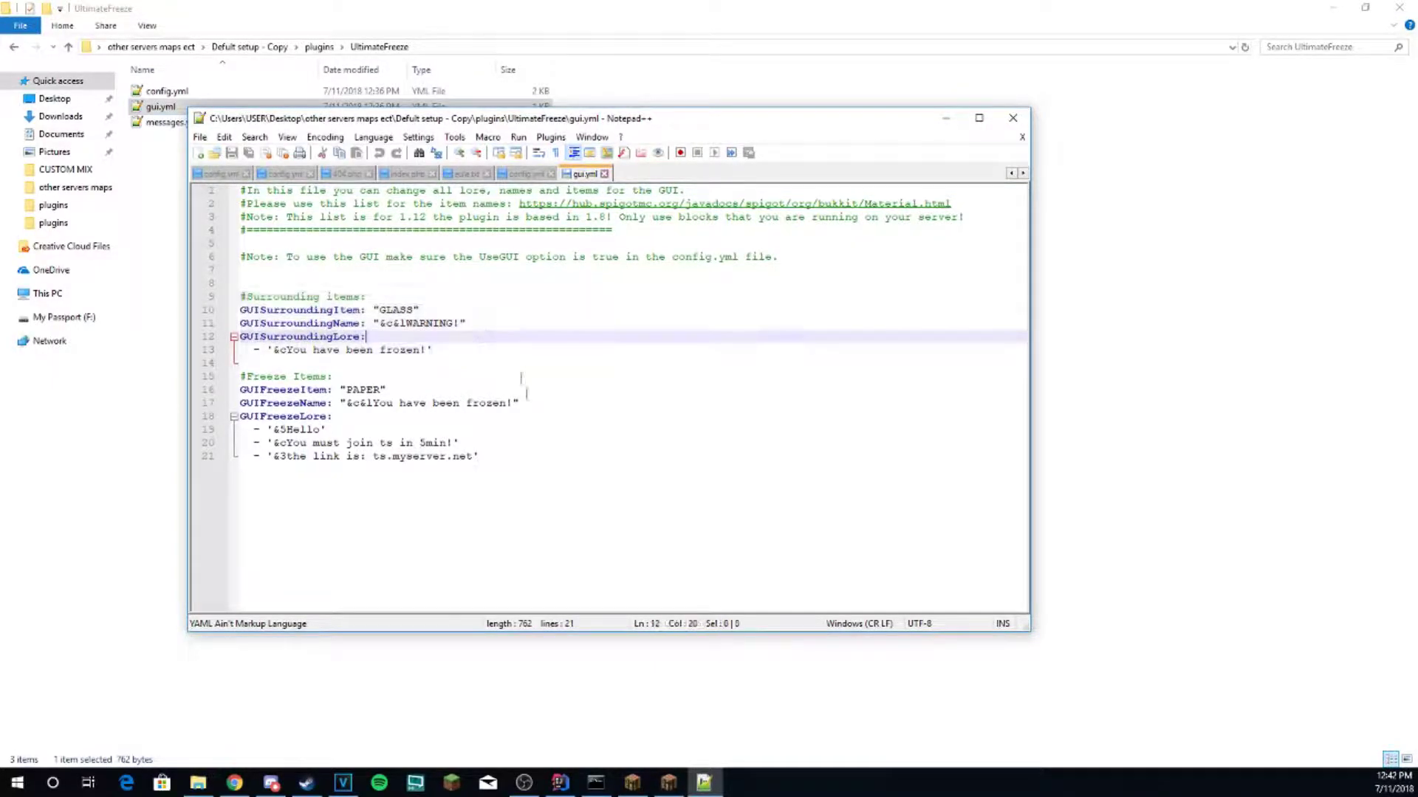
pyautogui.moveTo(492, 454); pyautogui.dragTo(236, 376)
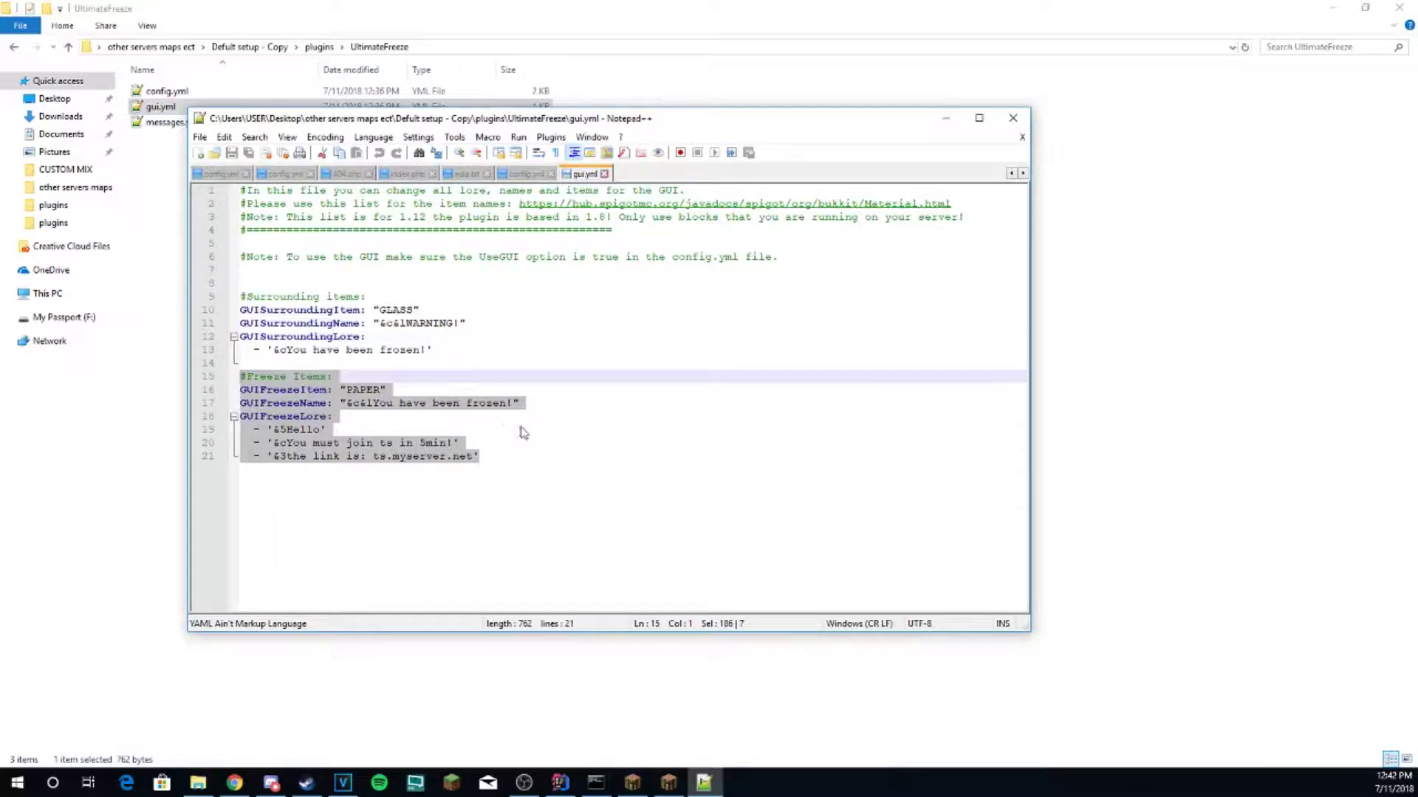
pyautogui.click(541, 452)
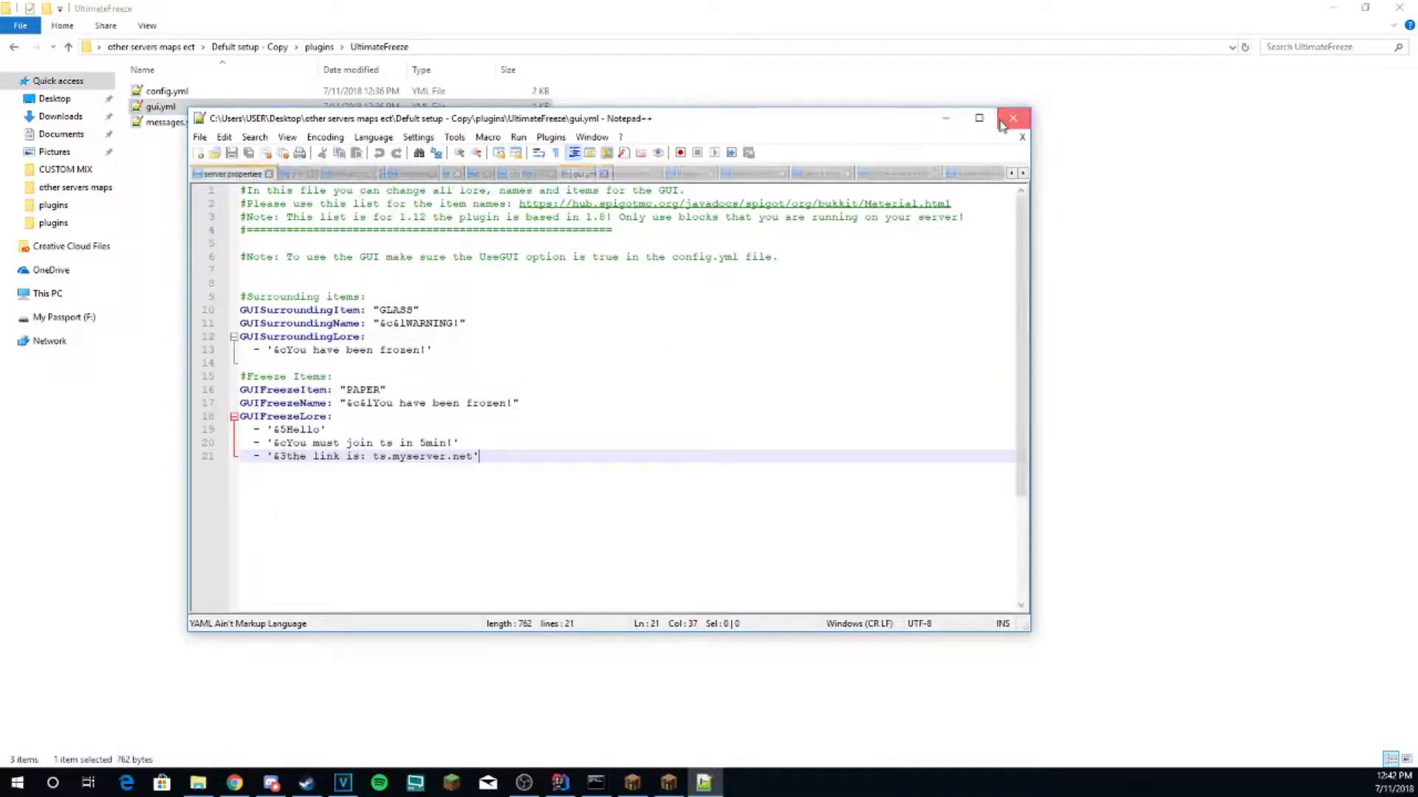
pyautogui.click(1012, 118)
pyautogui.doubleClick(288, 124)
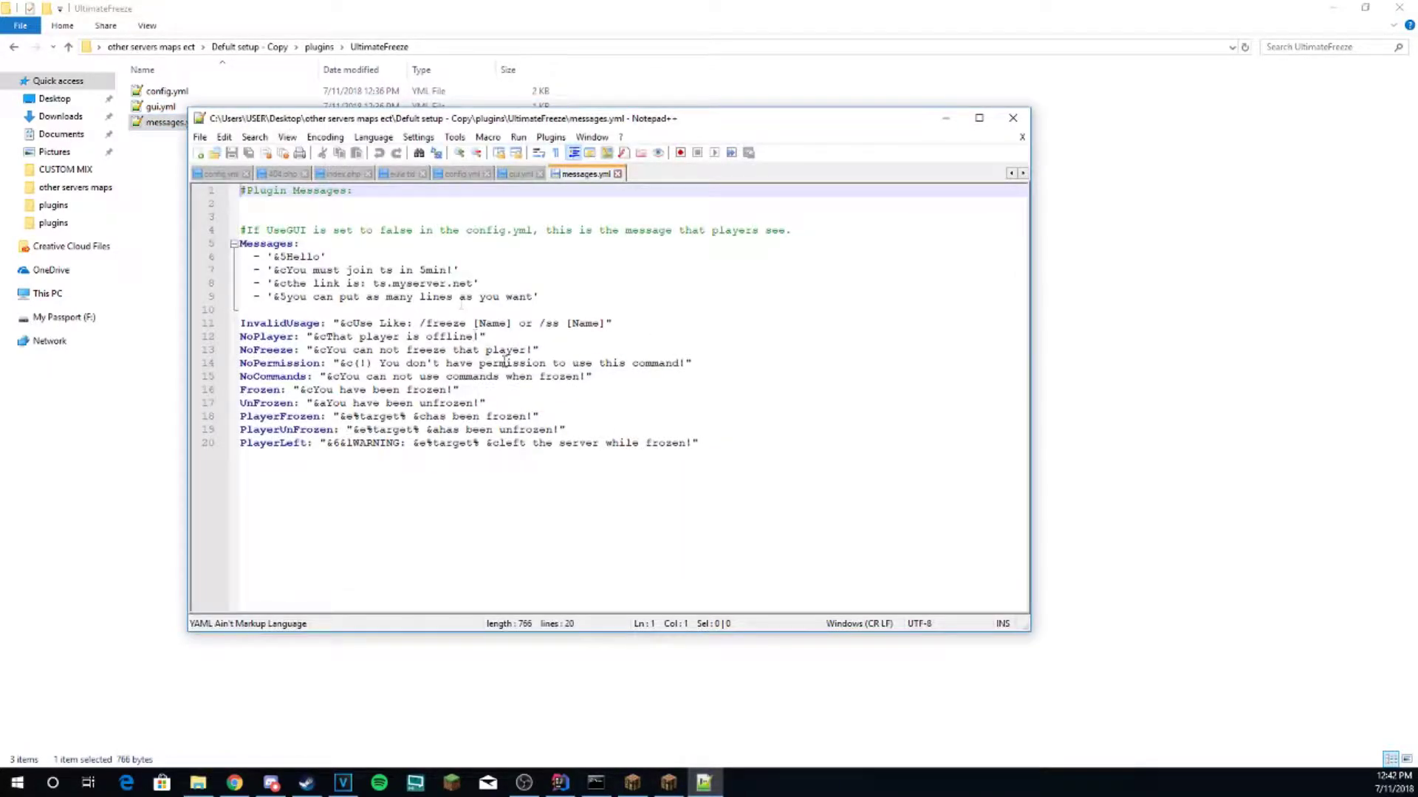
# Maximize messages.yml, highlight the messages list and the UseGUI-false note, then close Notepad++.
pyautogui.click(979, 118)
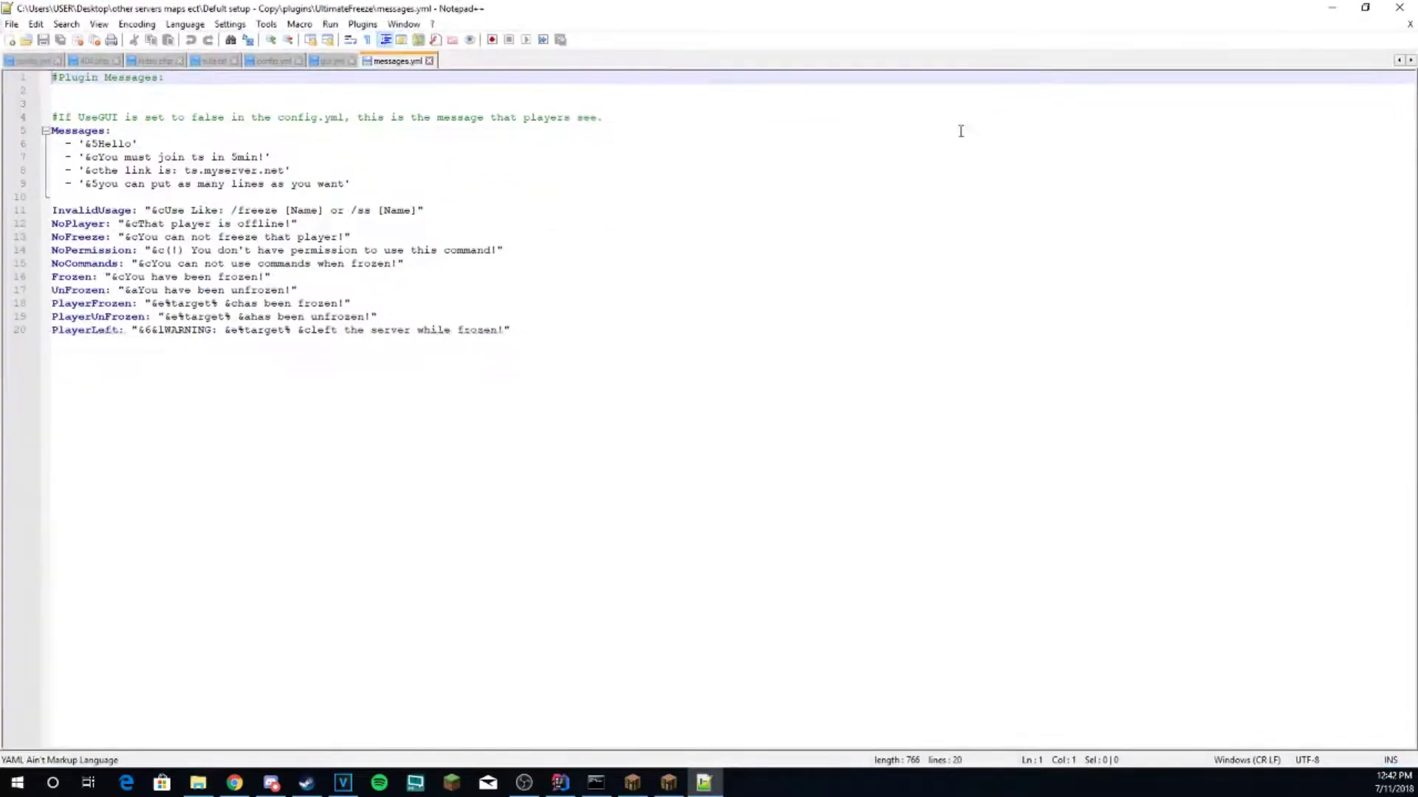
pyautogui.moveTo(527, 336); pyautogui.dragTo(13, 133)
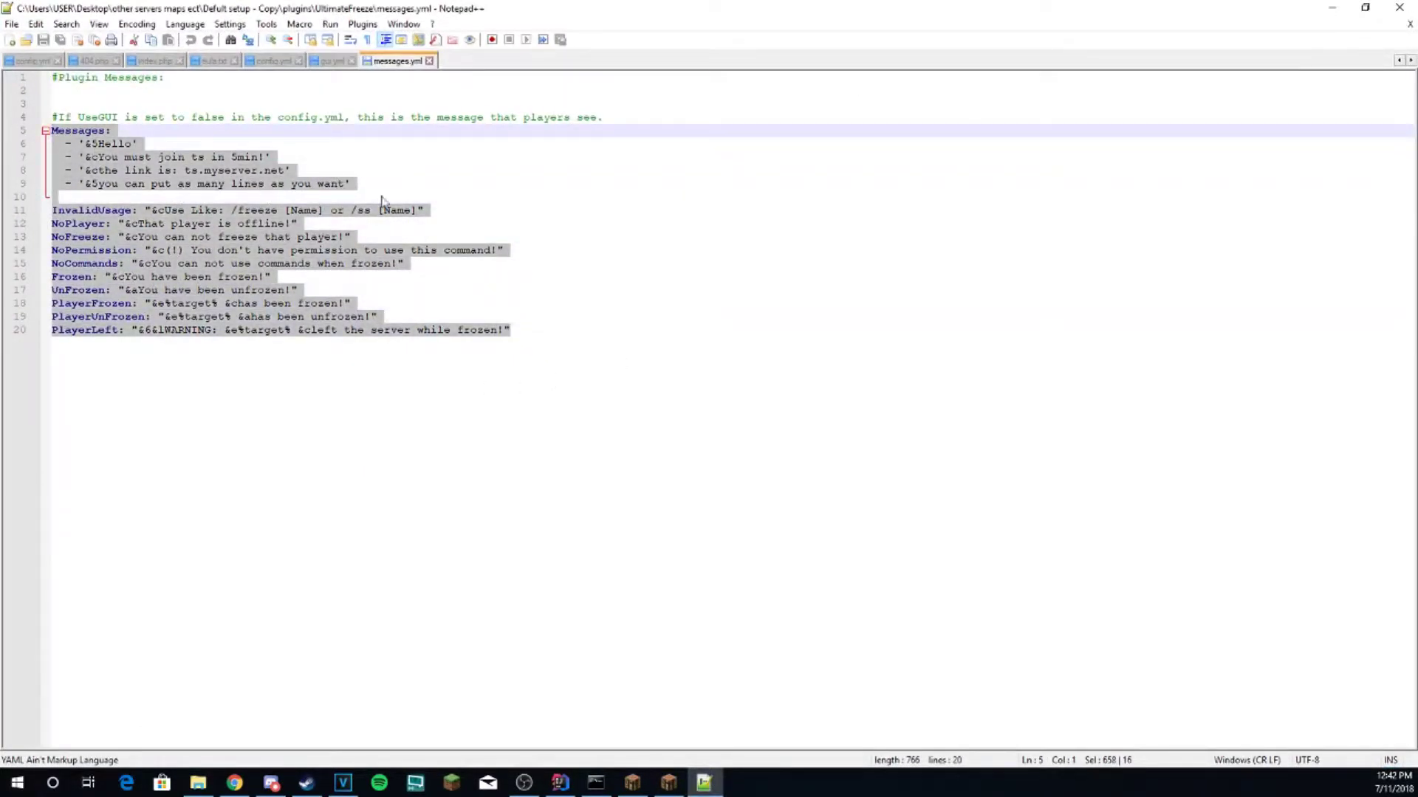
pyautogui.click(474, 296)
pyautogui.moveTo(98, 117); pyautogui.dragTo(264, 118)
pyautogui.click(335, 141)
pyautogui.click(1400, 8)
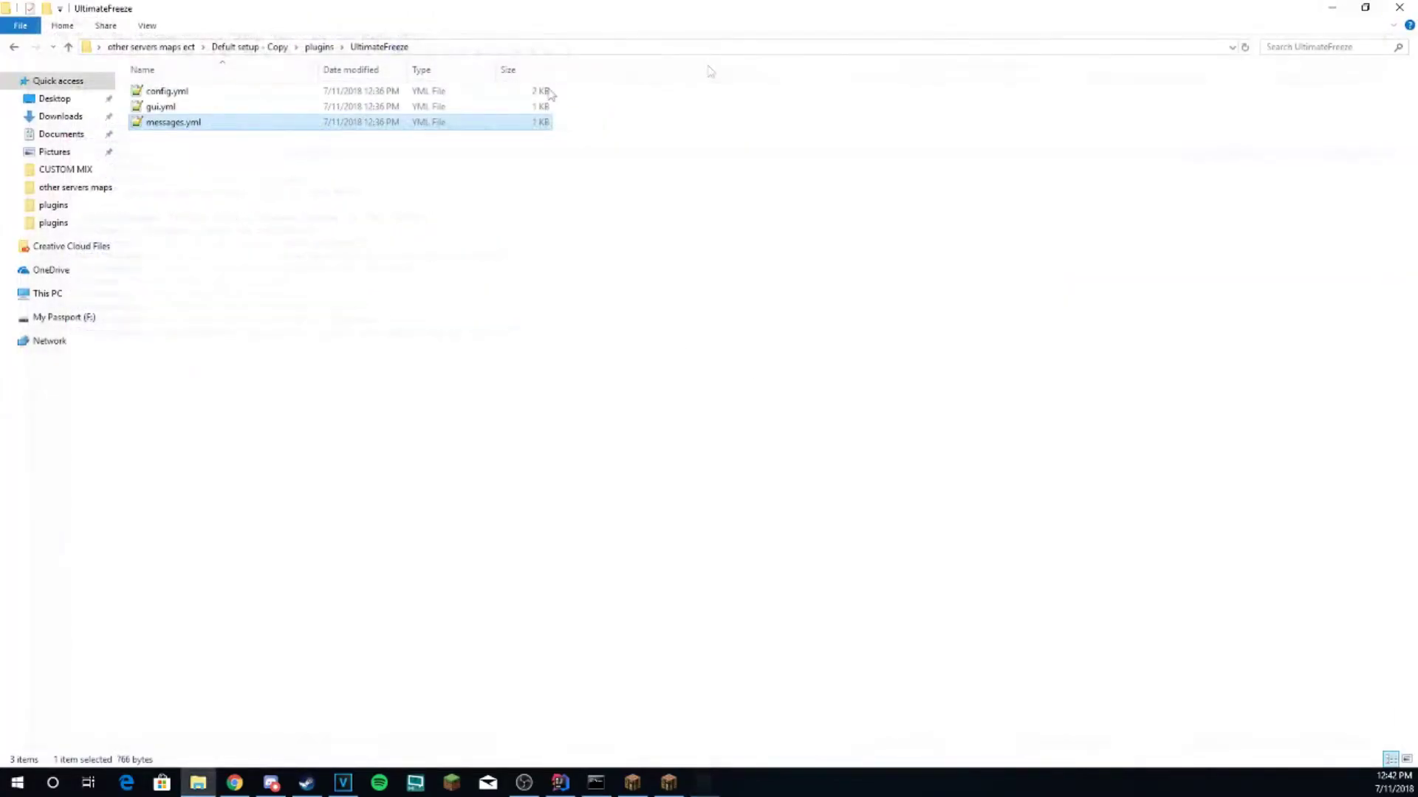